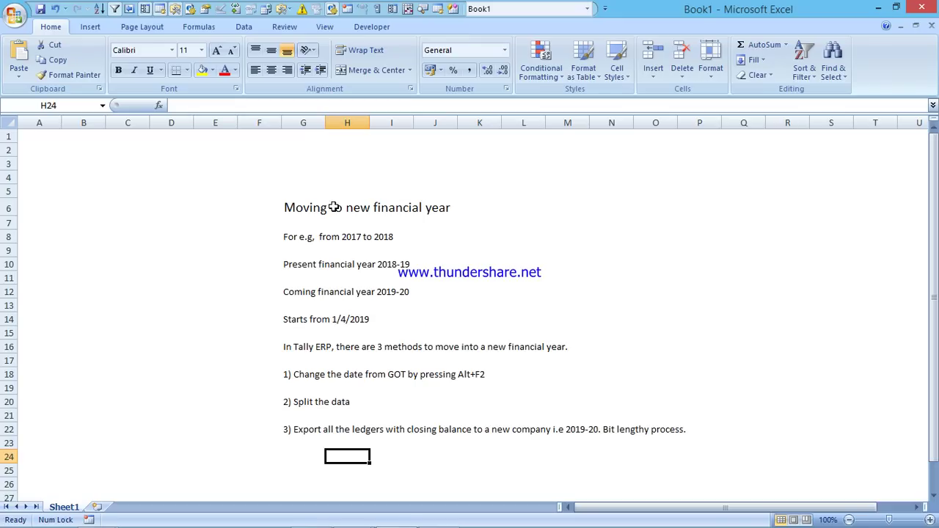
Read through the Excel notes on moving to financial year 2018-19 and Tally's three methods
click(309, 209)
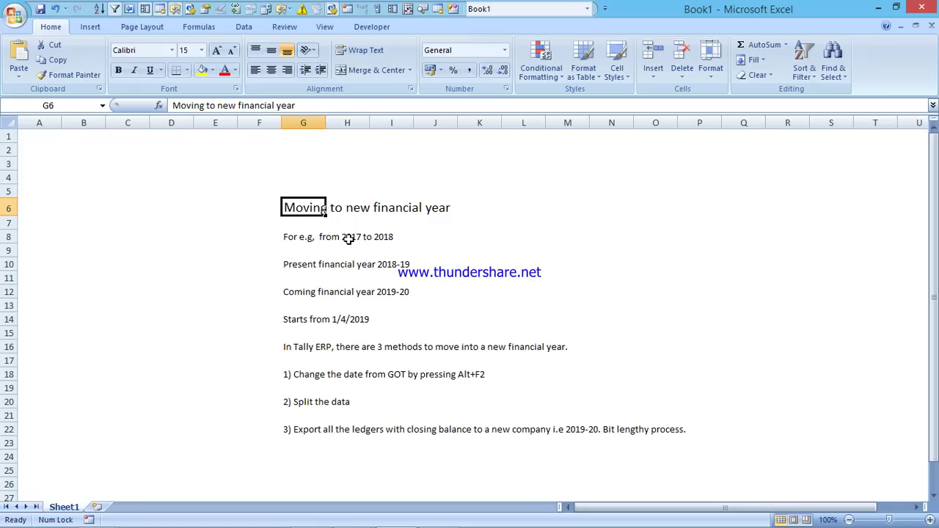
click(301, 265)
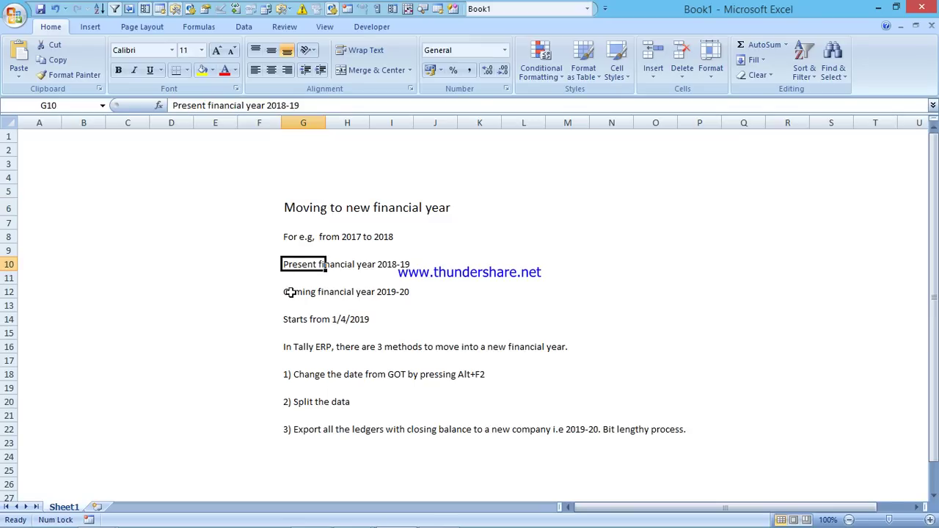
click(336, 292)
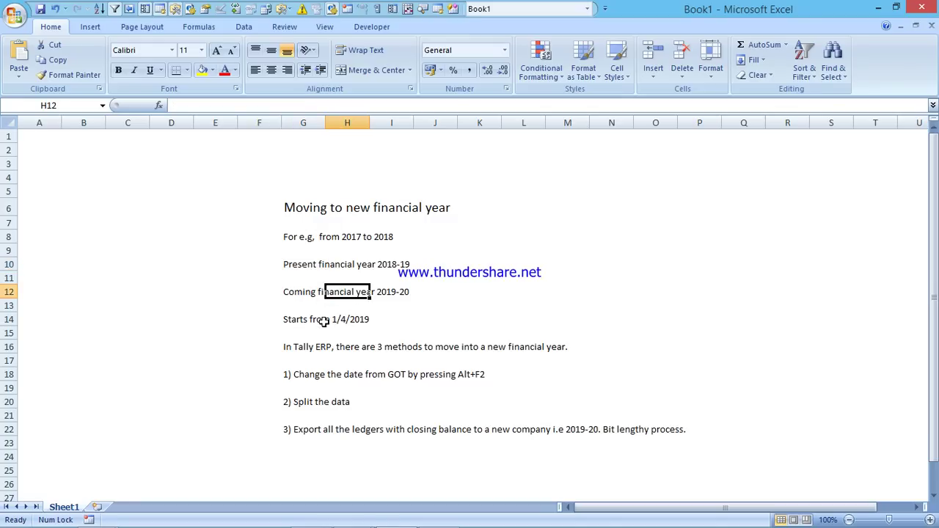
click(332, 320)
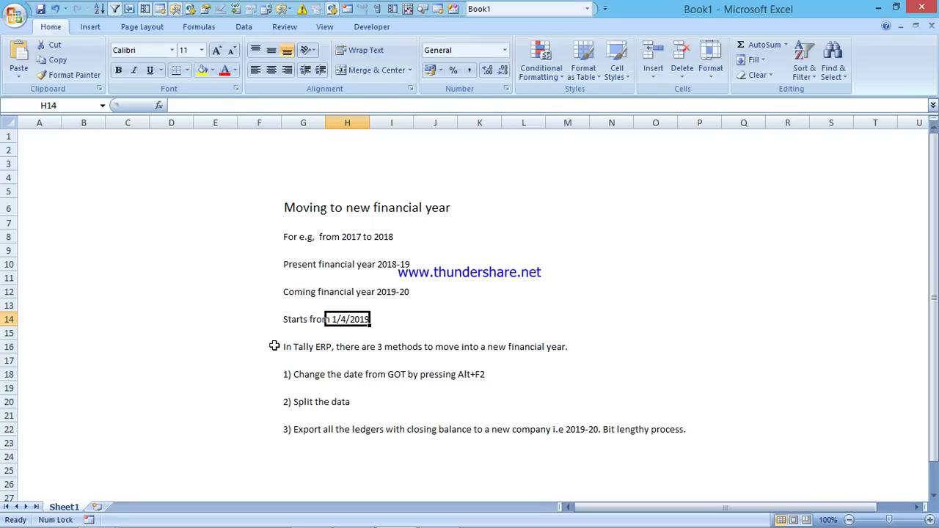
click(297, 349)
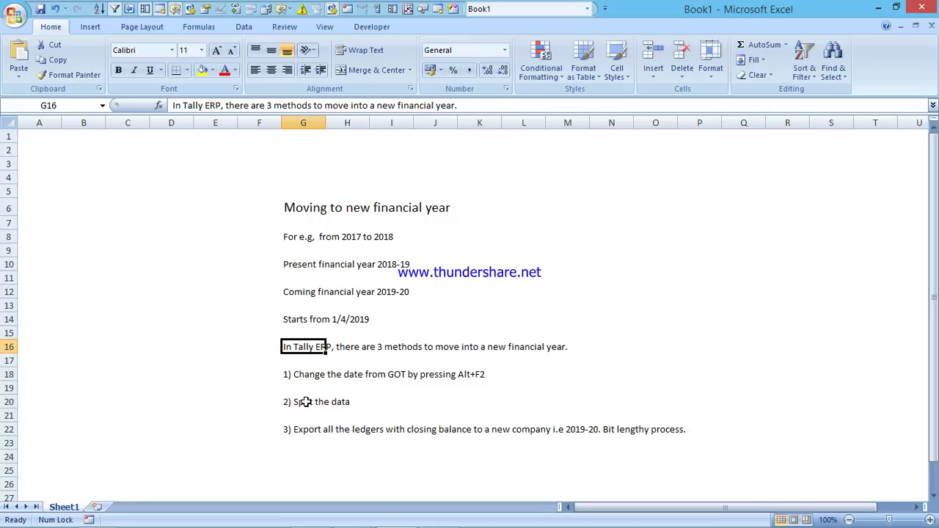
click(305, 402)
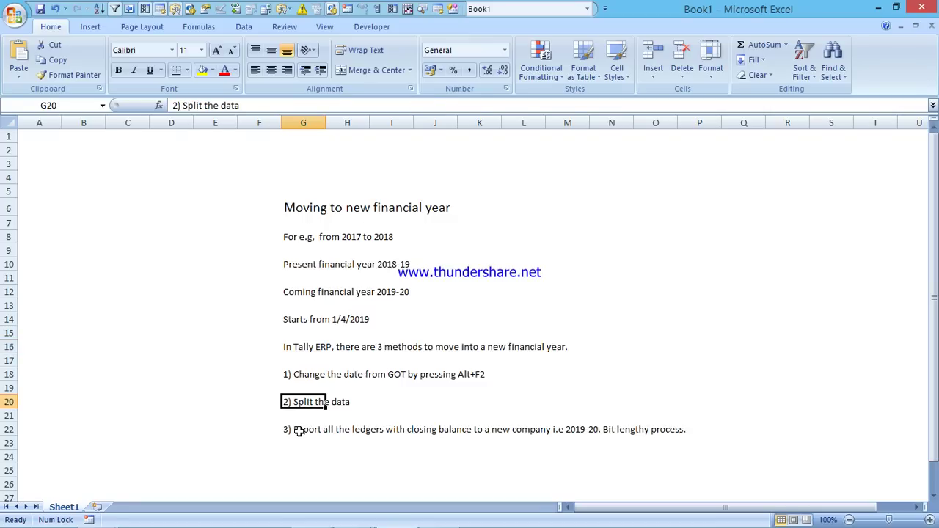
click(299, 431)
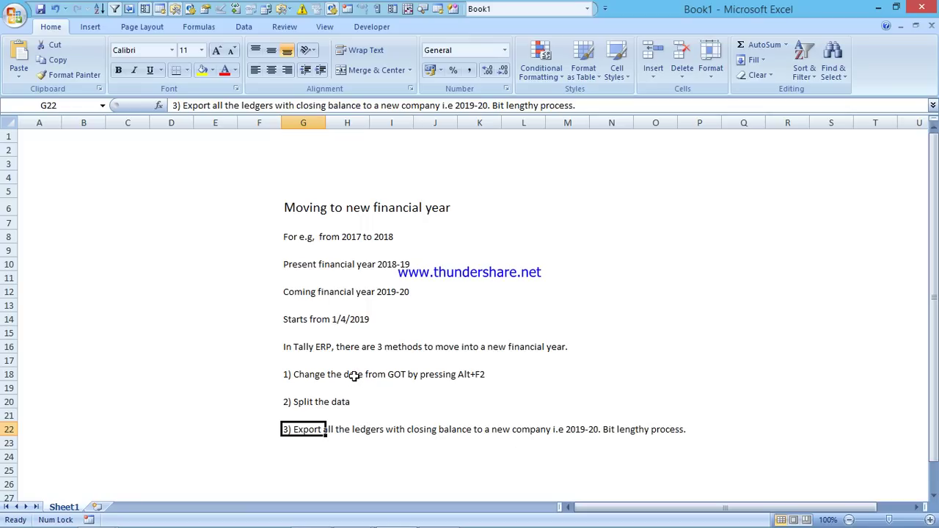
Mark rows 18 to 20 and compare the date-change and split-data methods with the third
drag(355, 375, 338, 399)
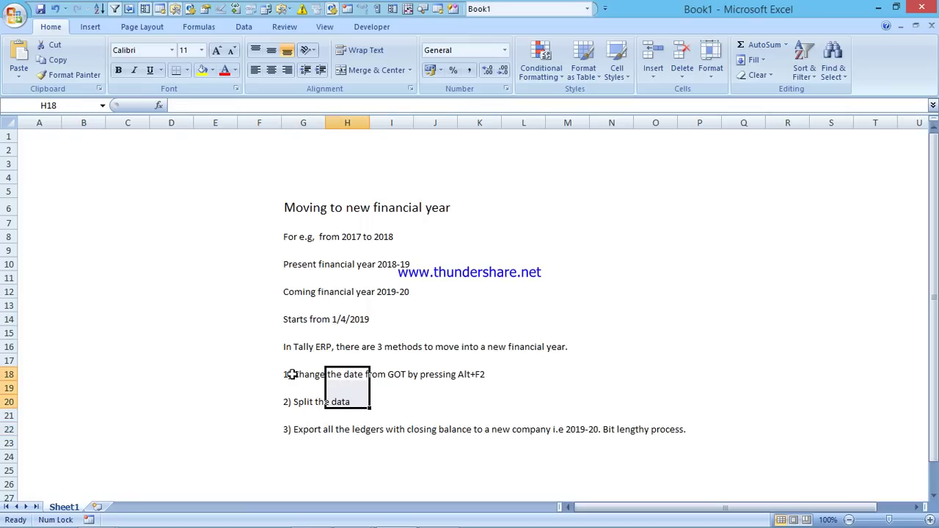
click(295, 433)
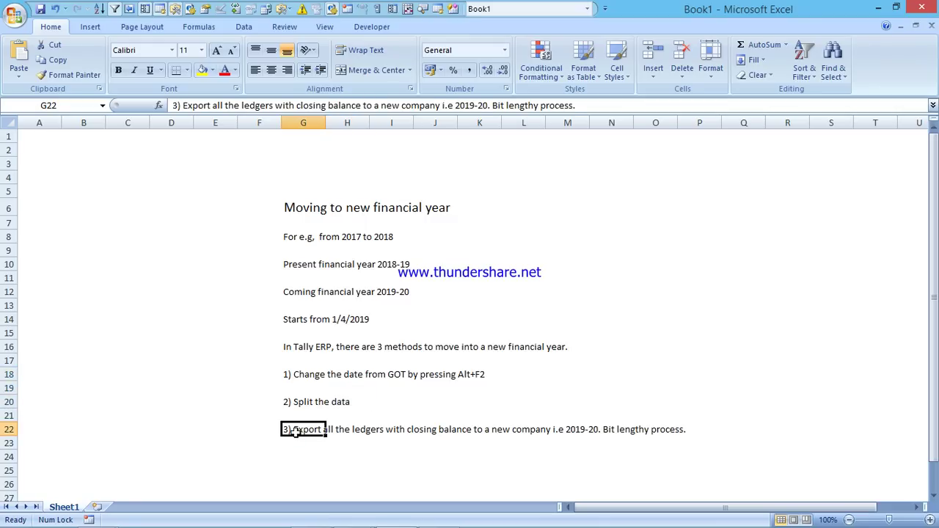
click(351, 432)
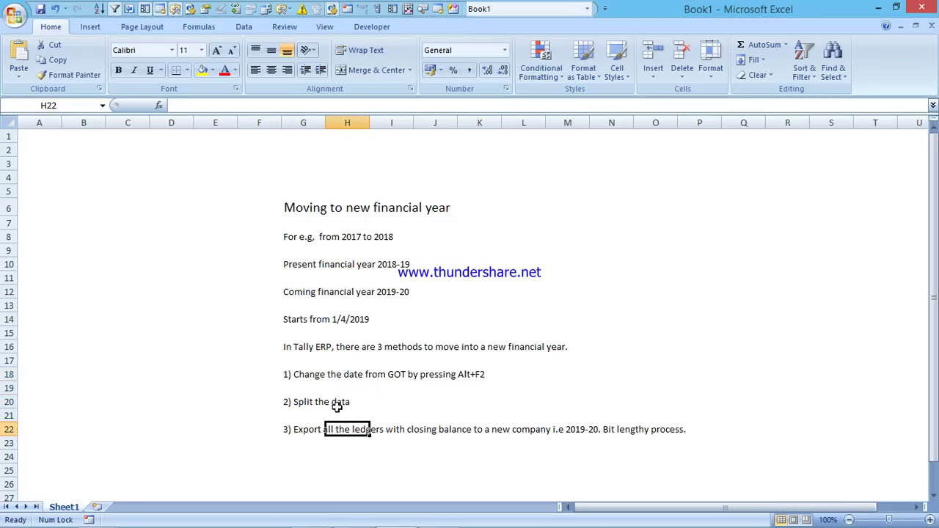
click(337, 406)
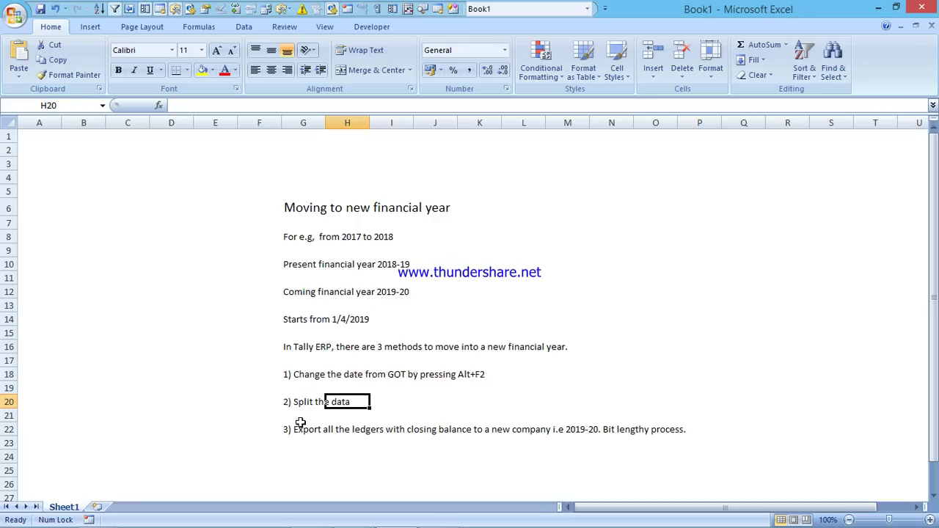
click(308, 382)
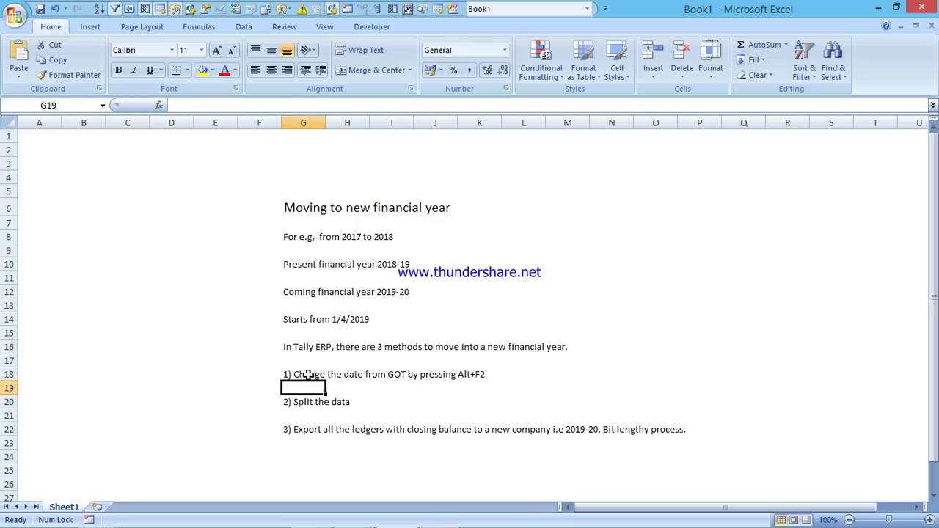
click(309, 375)
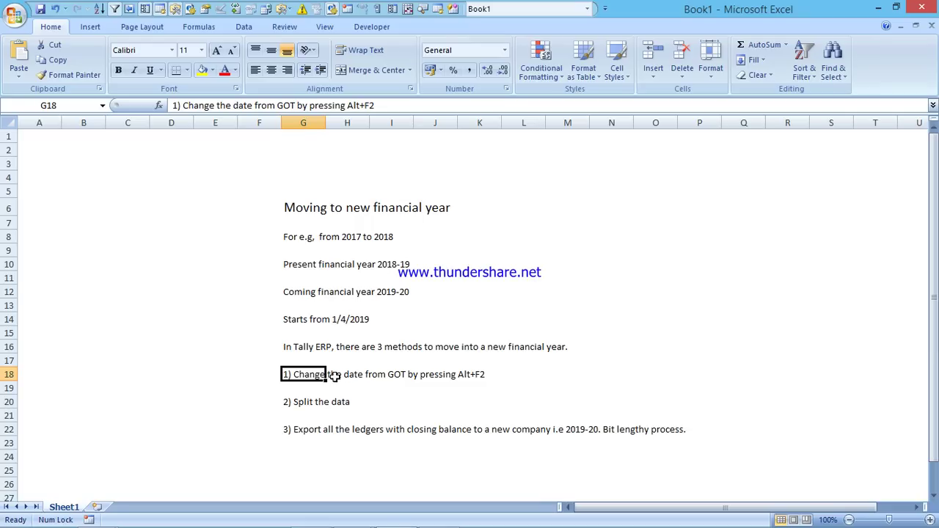
click(306, 401)
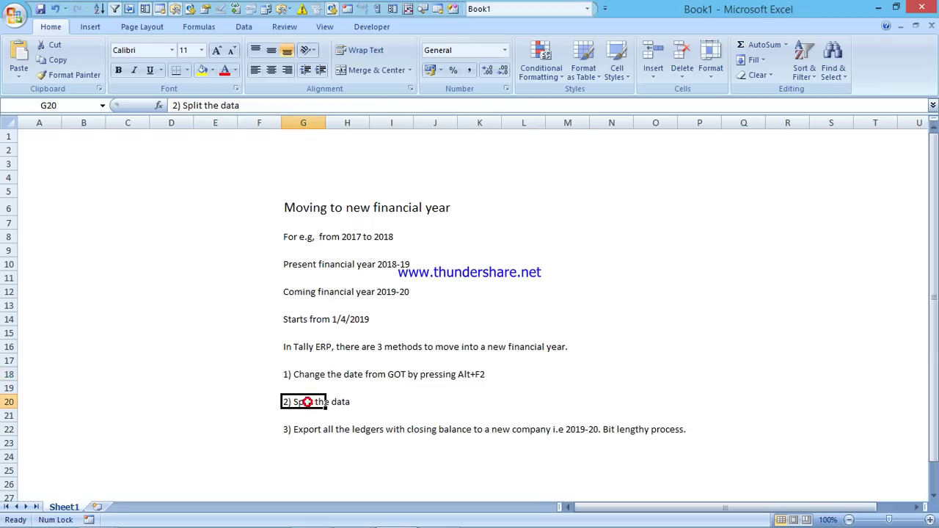
Revisit the date-change, split-data and ledger-export methods, then bring up both Tally window previews
click(315, 375)
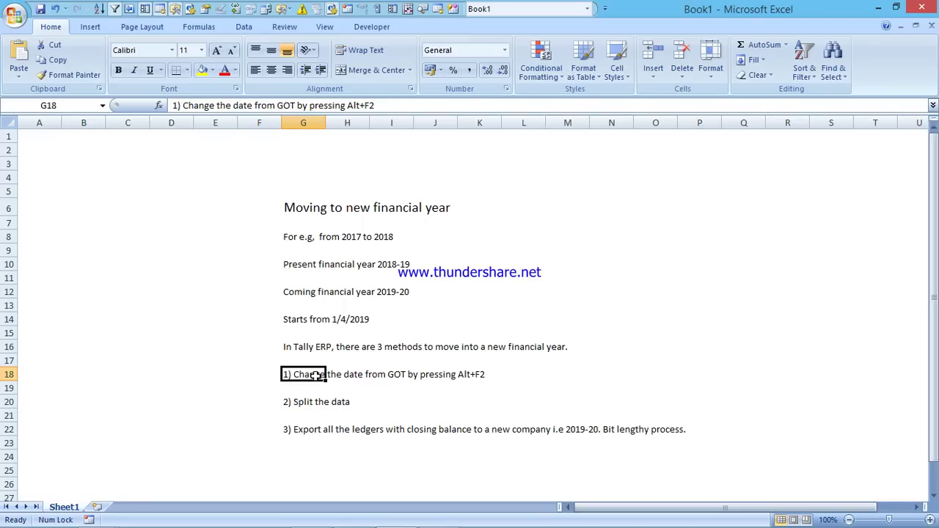
click(348, 376)
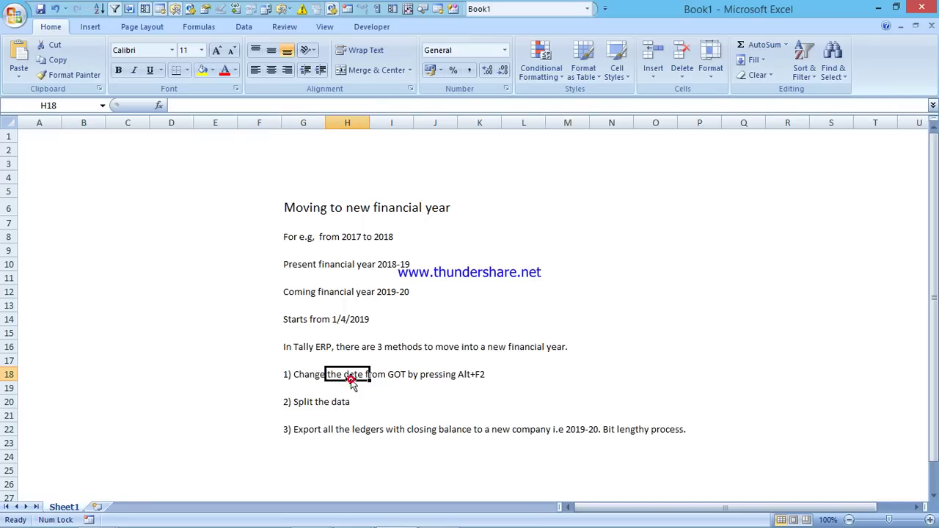
click(296, 373)
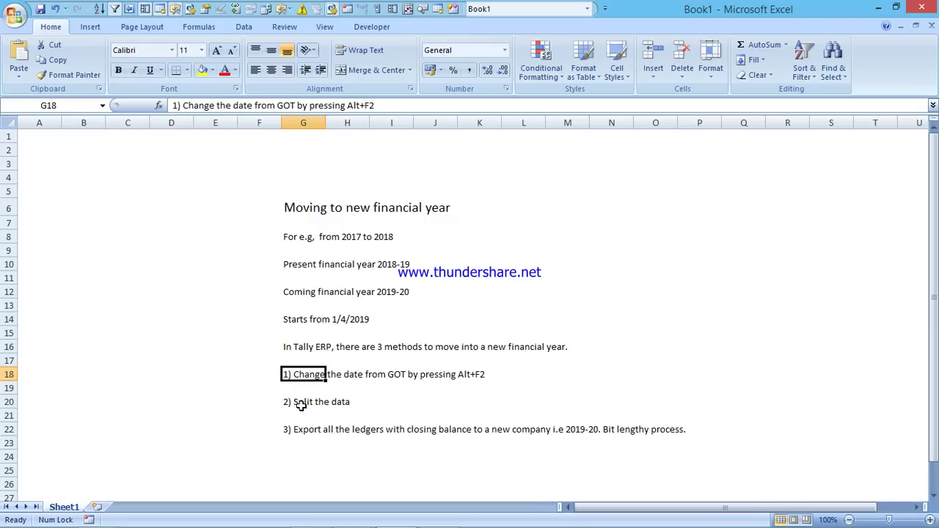
click(301, 406)
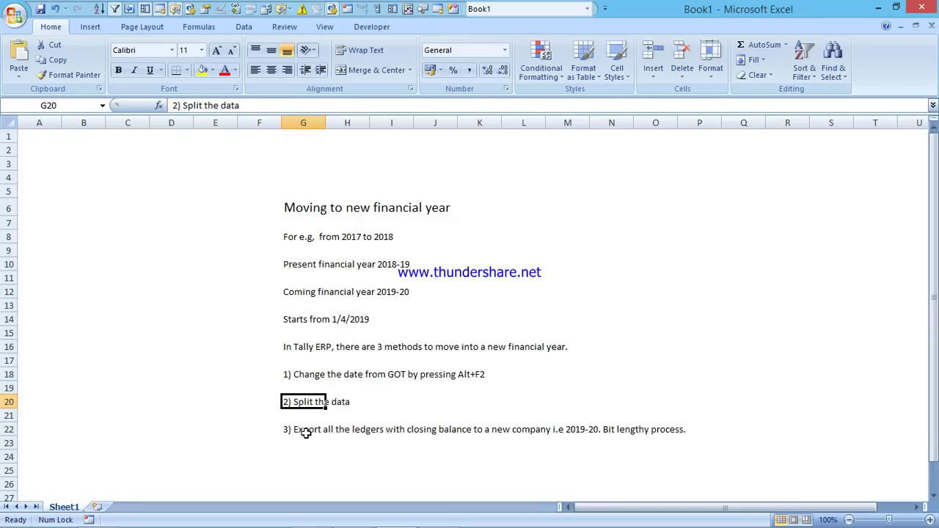
click(306, 433)
click(309, 404)
click(301, 431)
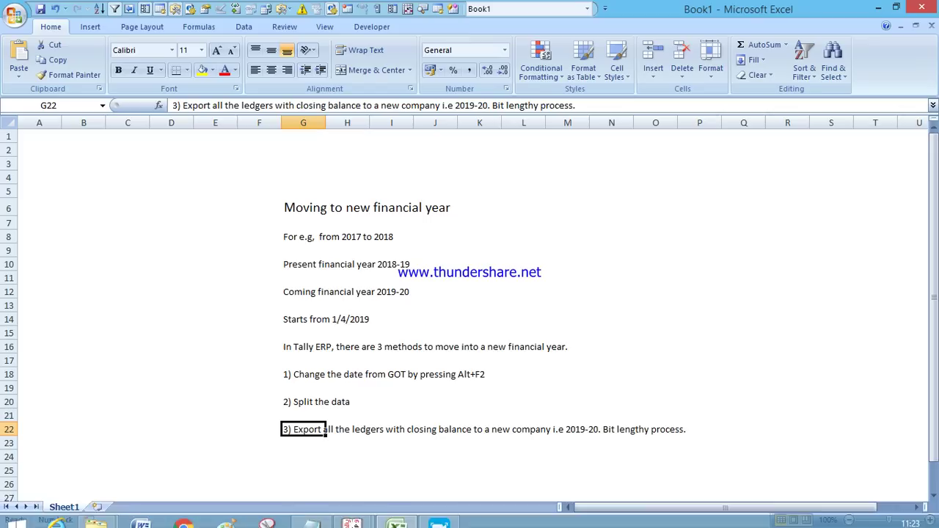
mouse_move(352, 514)
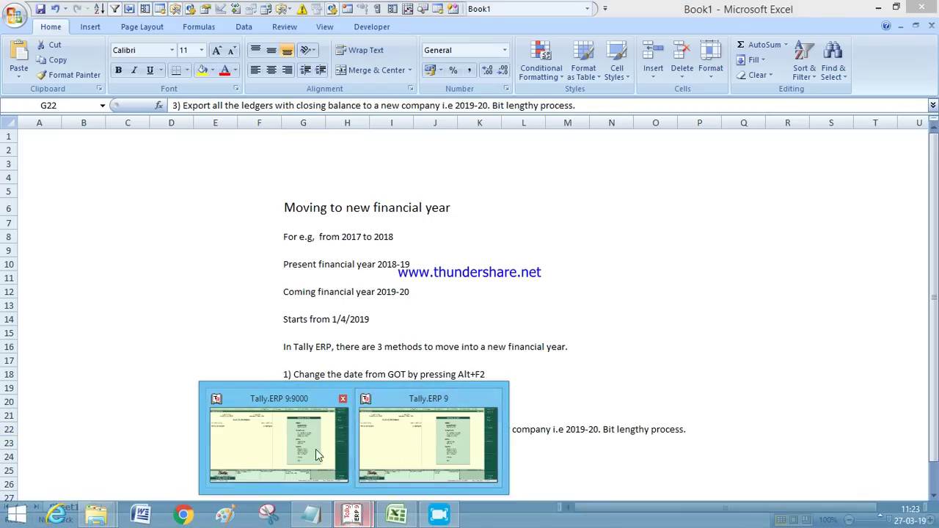
mouse_move(372, 457)
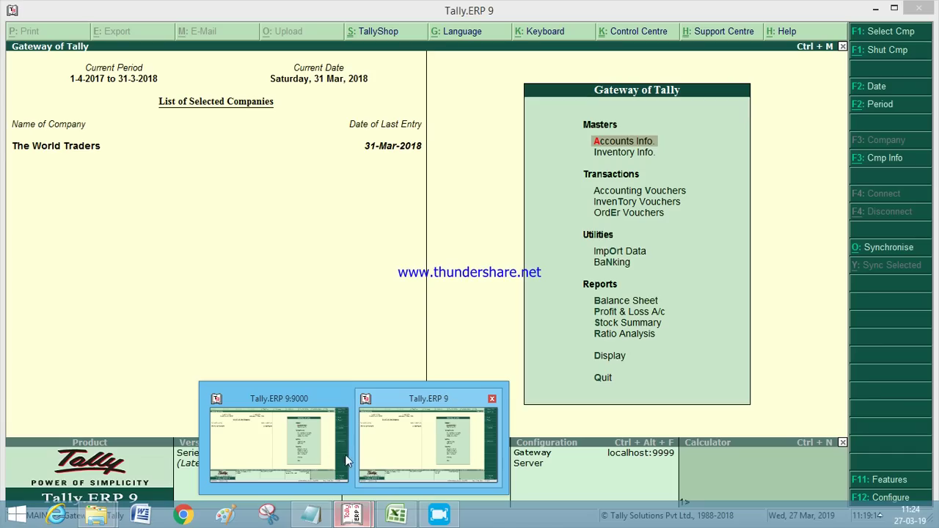
mouse_move(322, 455)
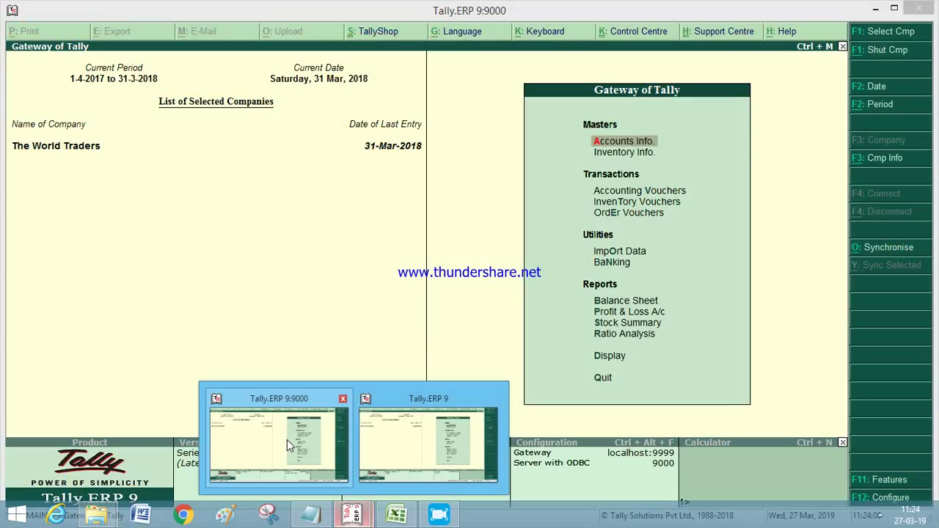
Switch to the Tally.ERP 9:9000 window, view the 31-Mar-2018 Day Book, then return to Gateway
click(287, 441)
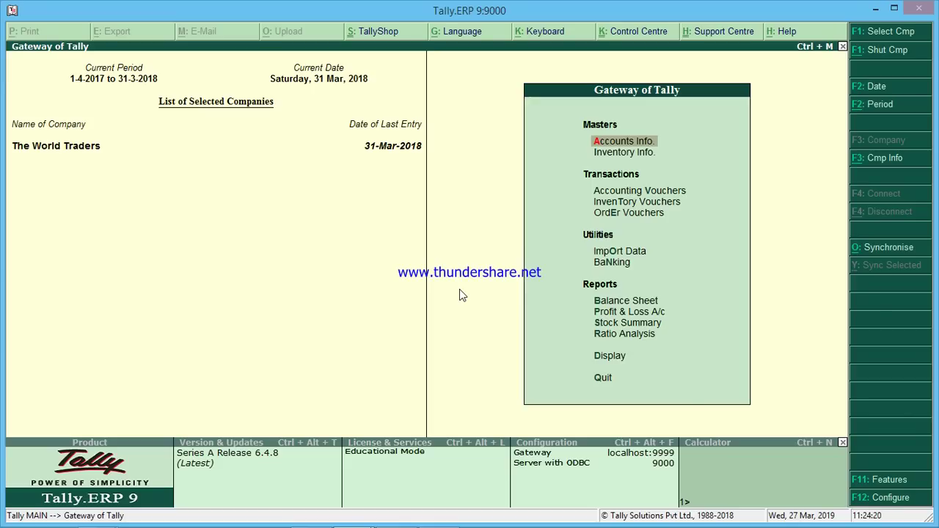
key(d)
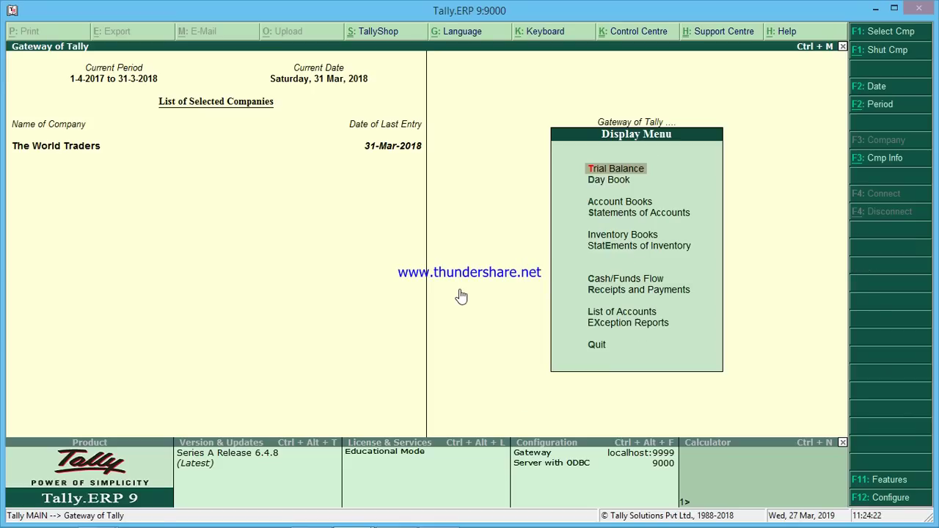
key(y)
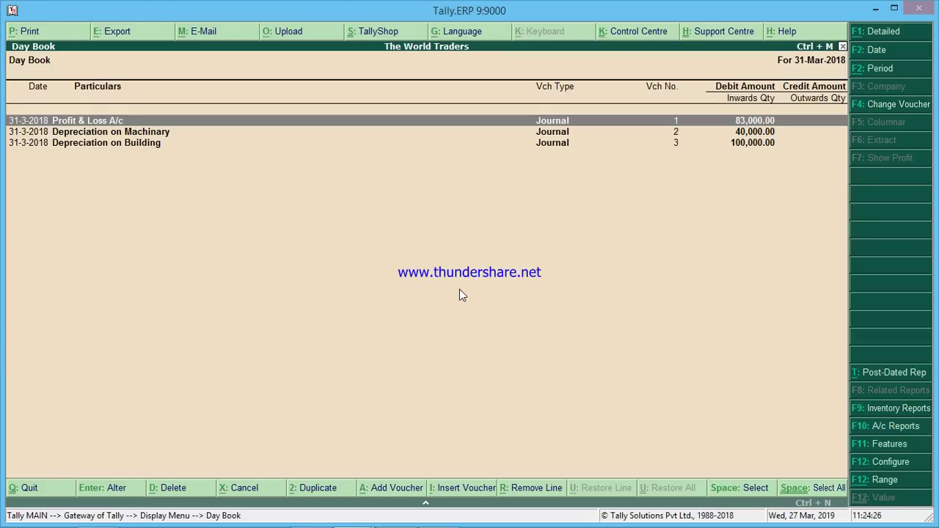
key(Escape)
key(Escape)
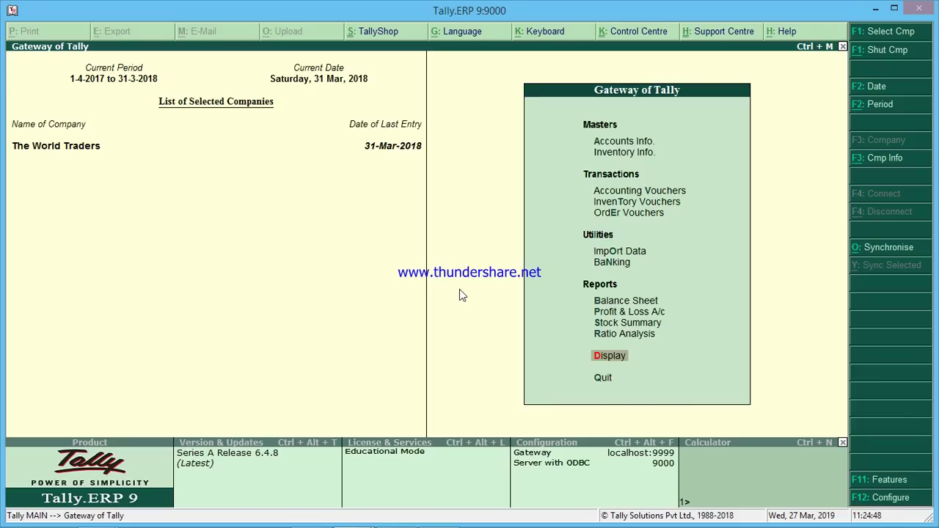
key(alt+Tab)
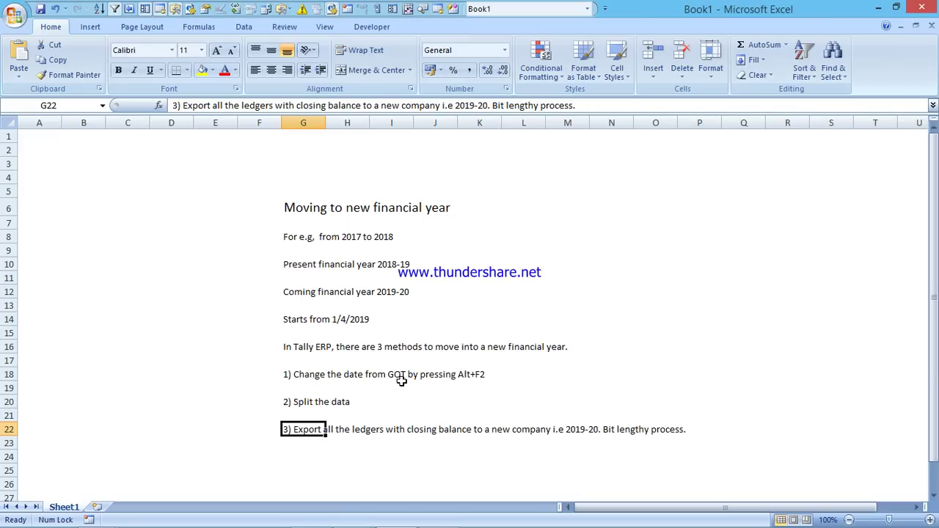
key(alt+Tab)
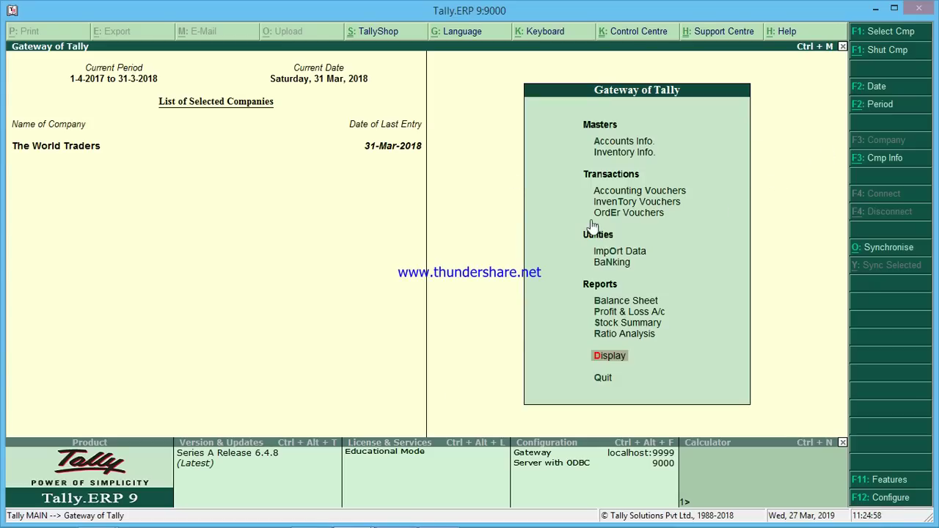
Change The World Traders' period to 1.4.18 through 31.3.19 using F2: Period
click(863, 108)
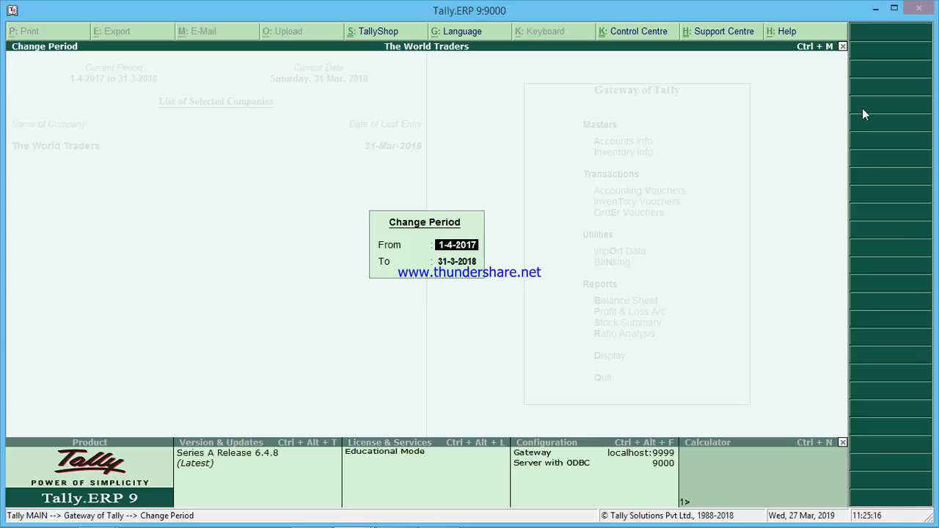
text(1.4.18)
key(Return)
text(31.1)
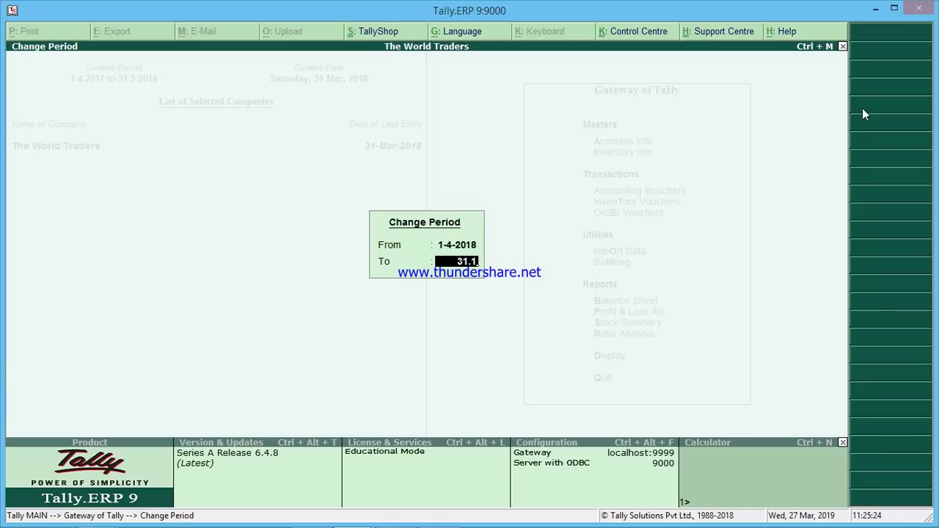
key(BackSpace)
text(3.19)
key(Return)
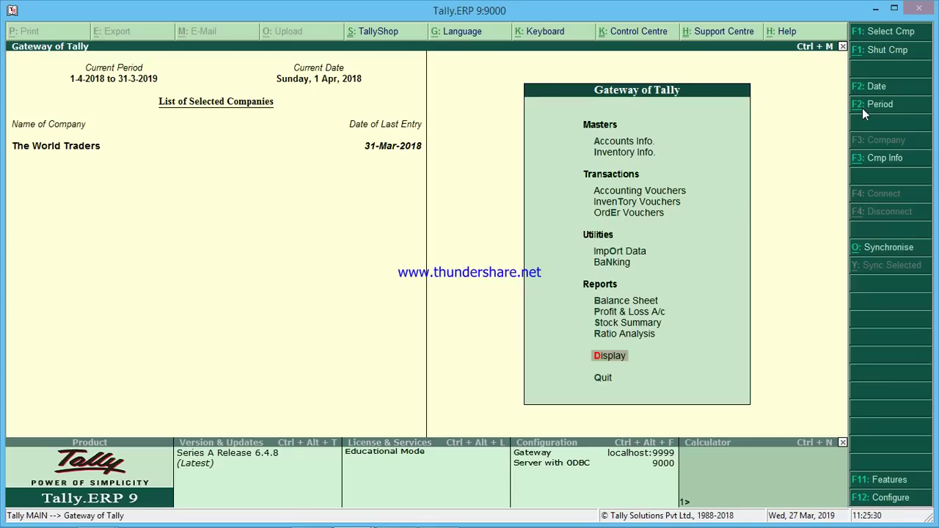
click(862, 107)
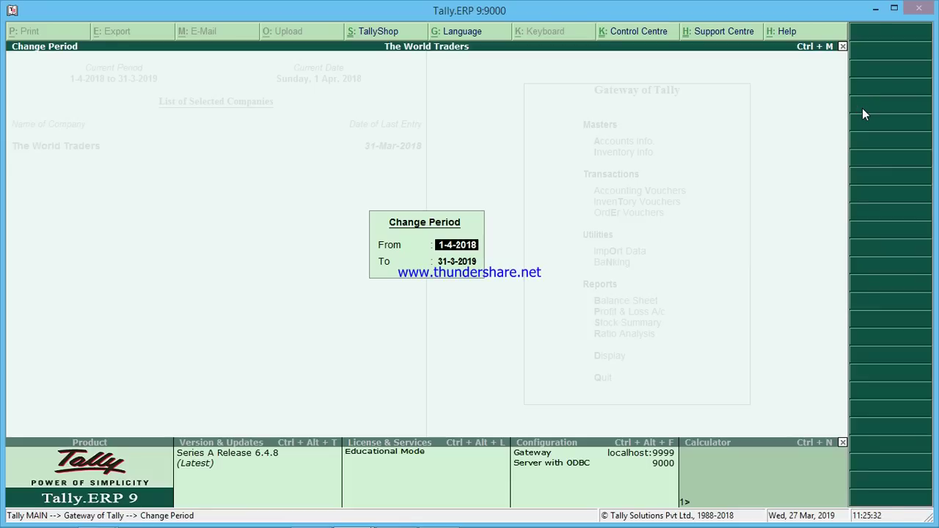
text(a)
text(-4)
key(Return)
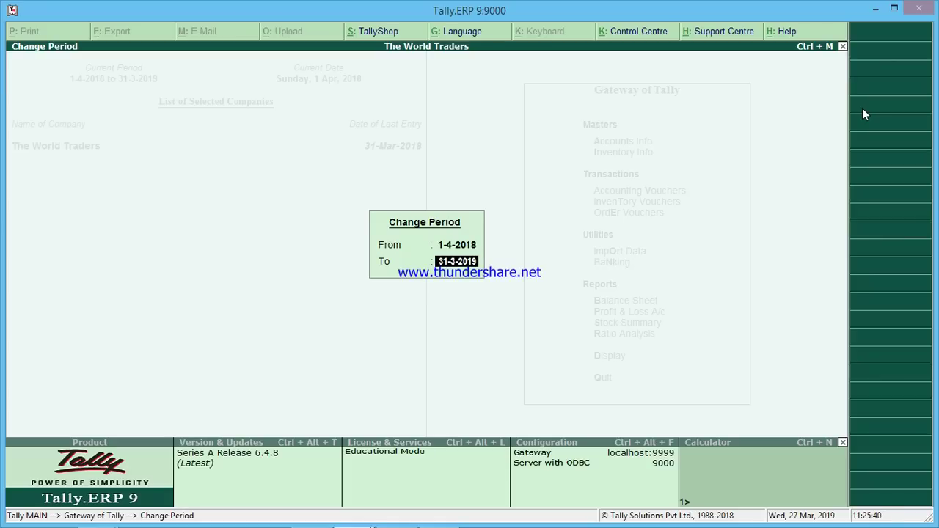
text(m)
text(ar19)
key(Return)
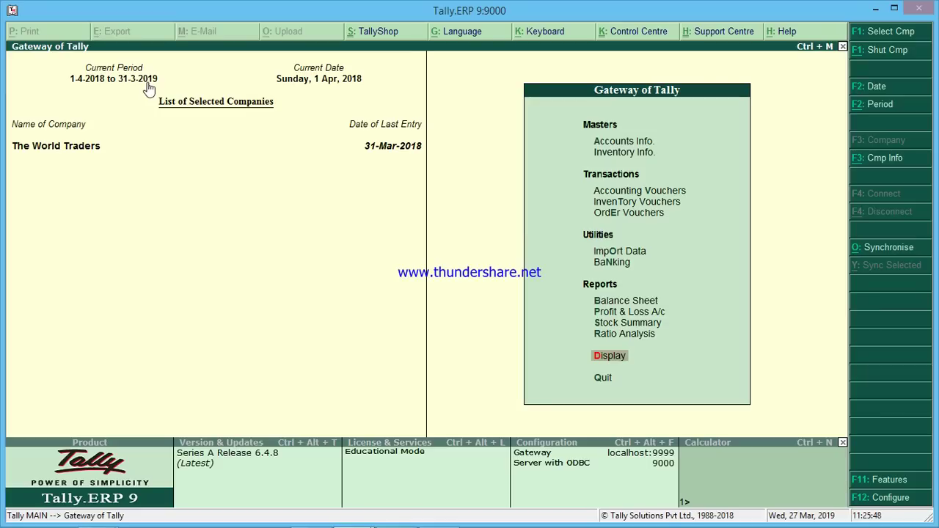
click(877, 105)
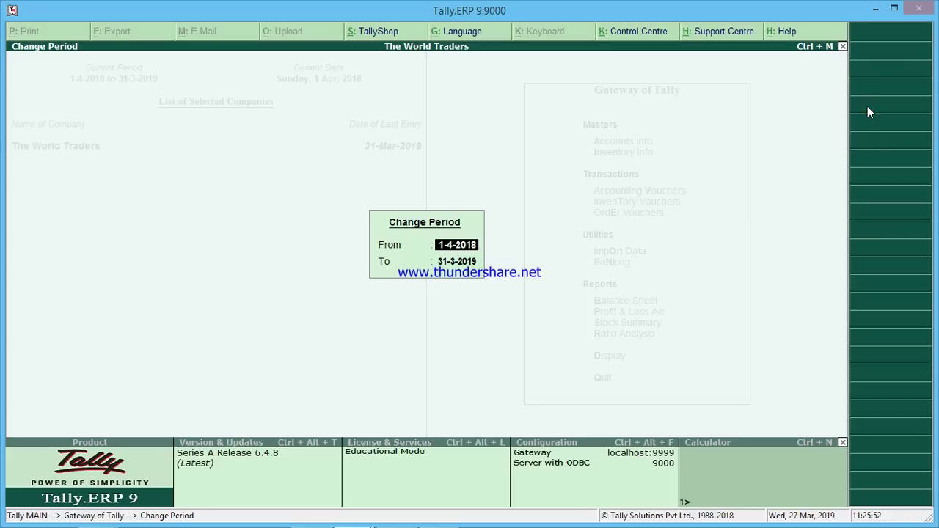
text(1-4)
key(Return)
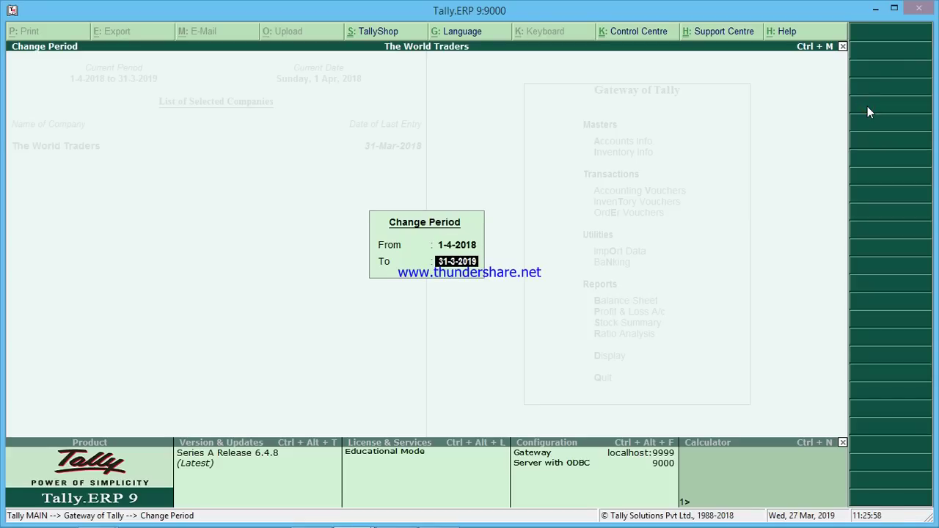
text(31 3 19)
key(Return)
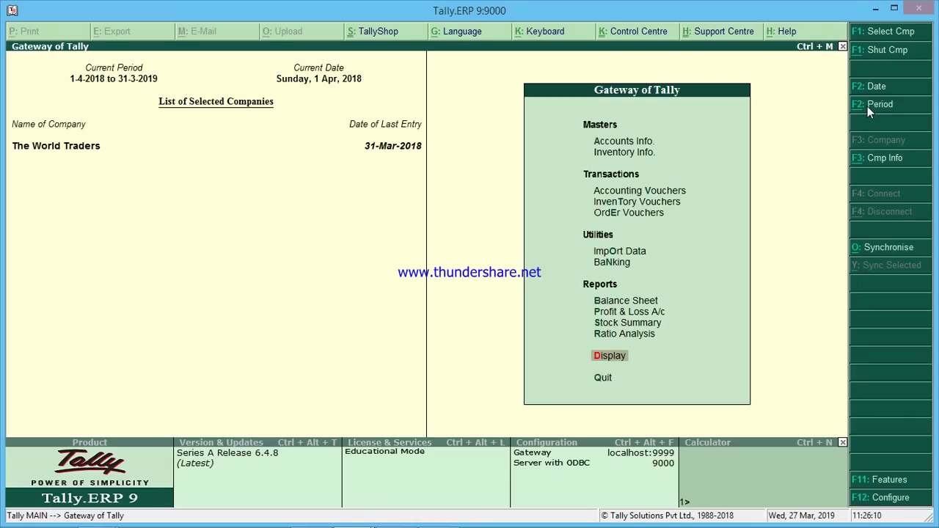
Open the 1-Apr-2018 Day Book and start changing its period, keeping From 1-4-2018
key(Return)
key(d)
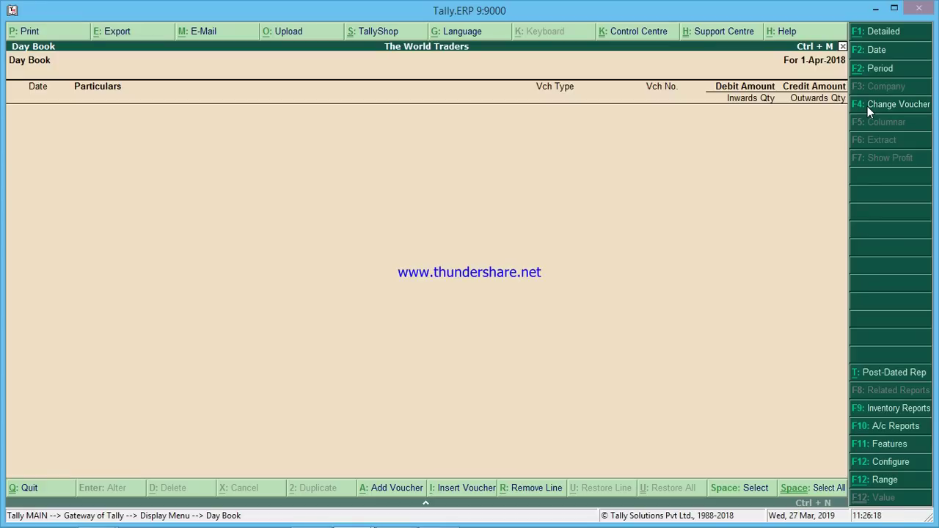
key(alt+F2)
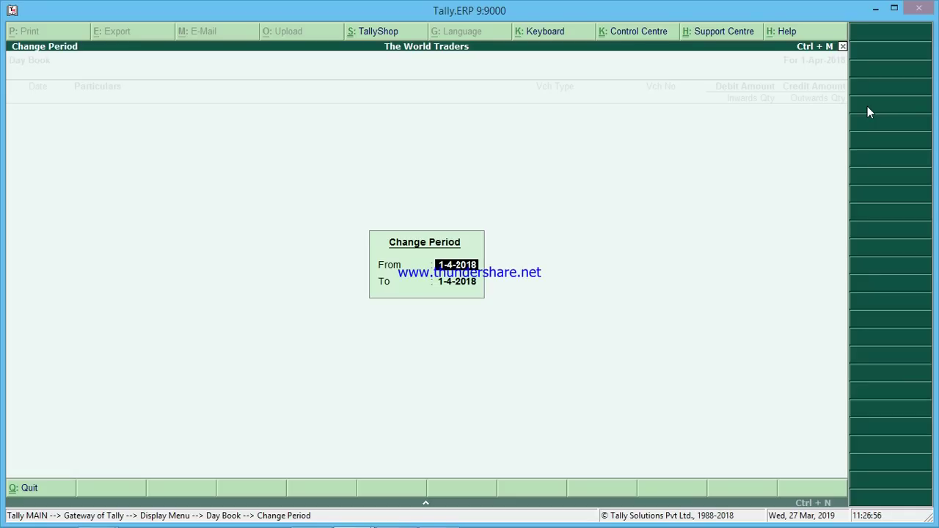
key(Return)
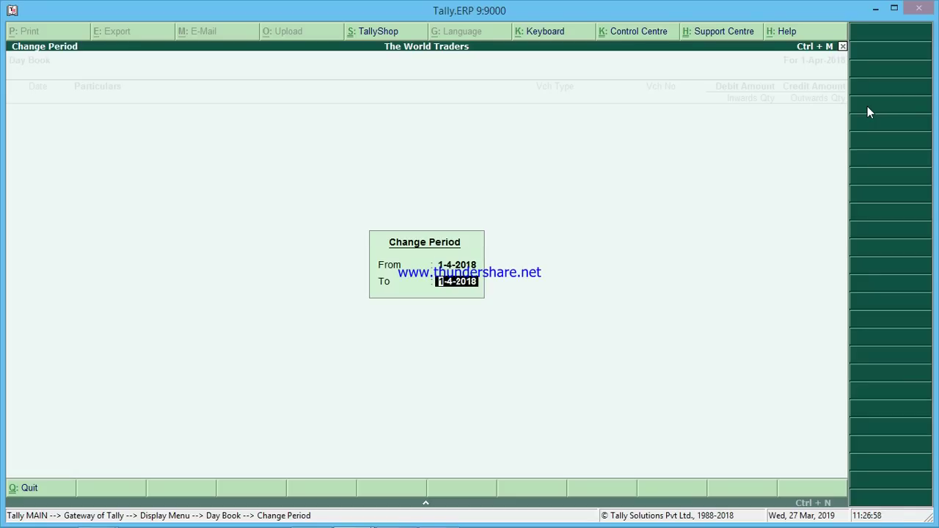
text(31)
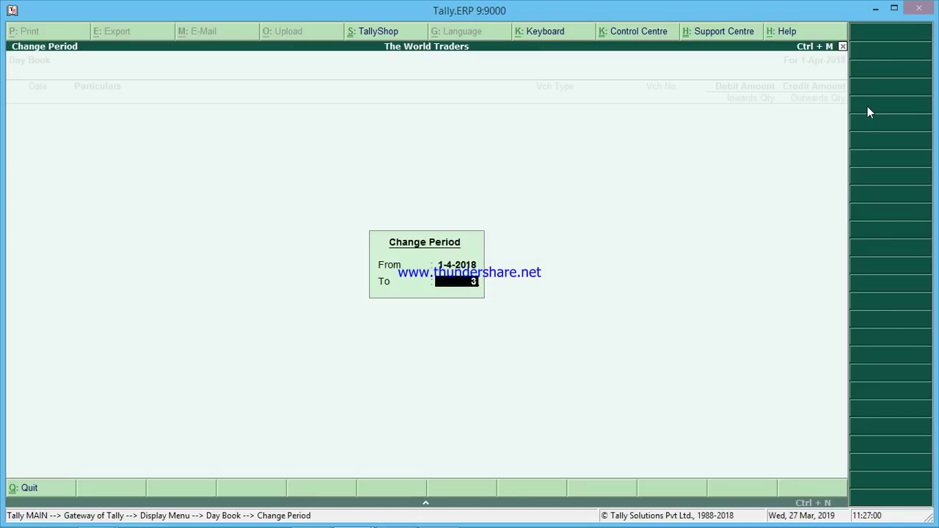
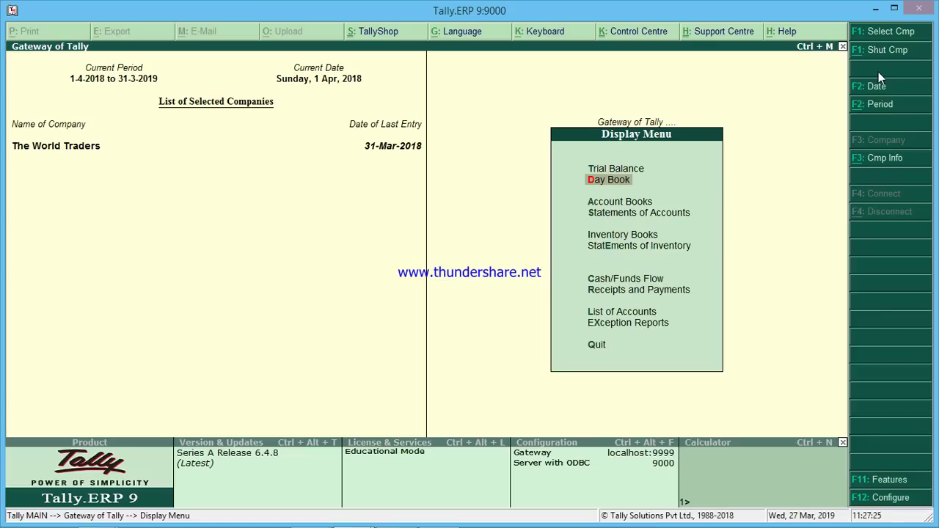
Confirm the 1-Apr-2018 Day Book is empty and ABC Co.'s ledger shows a 5,000.00 opening balance
key(Return)
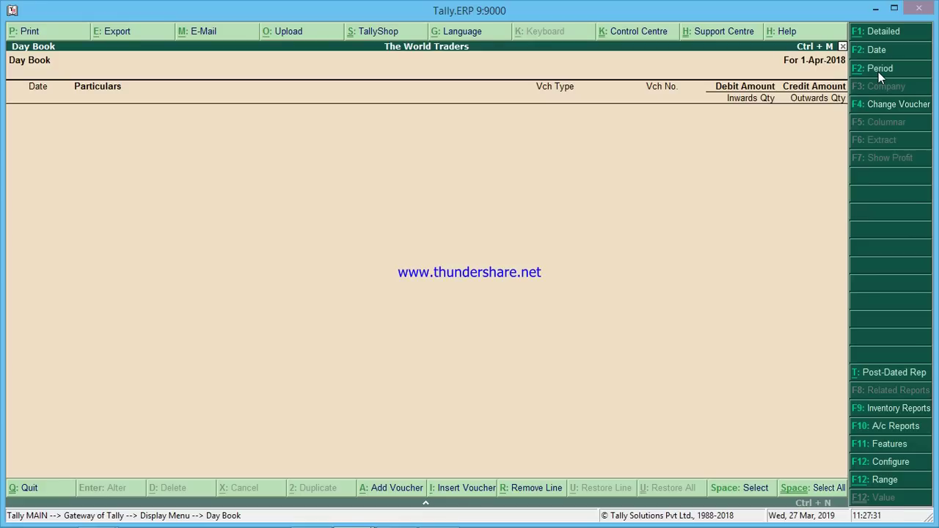
key(Escape)
key(Escape)
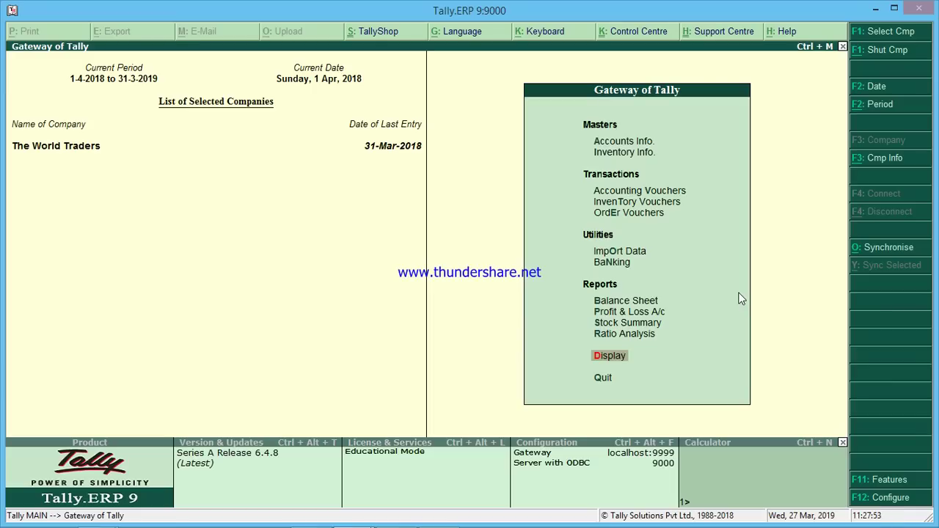
key(Return)
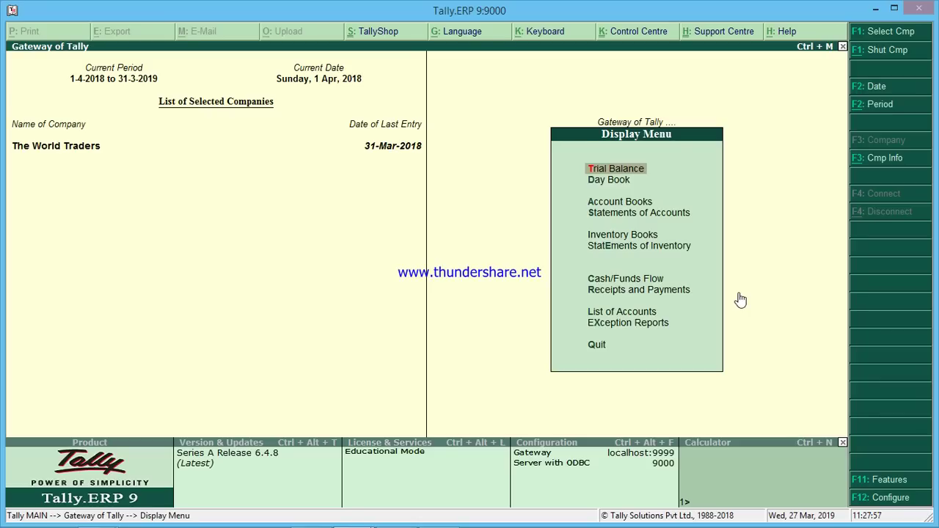
key(Down)
key(Down)
key(Return)
key(Down)
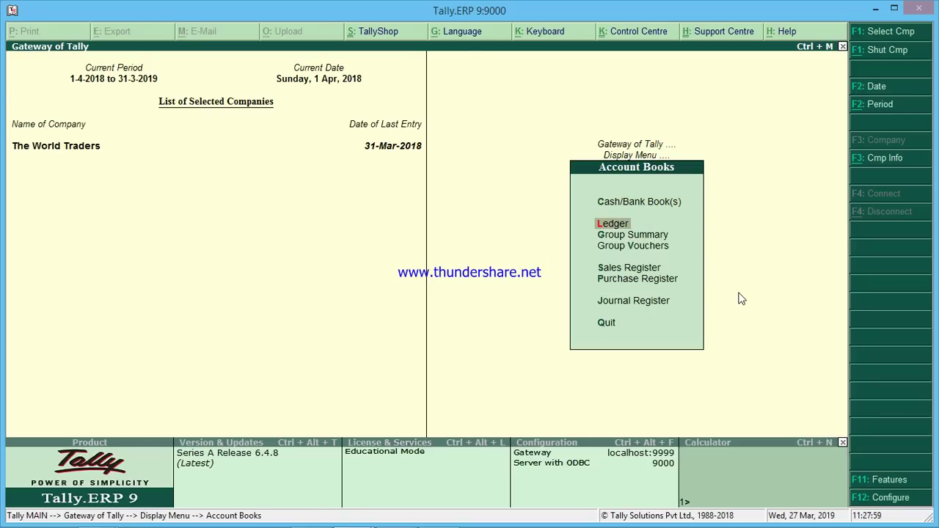
key(Return)
key(Return)
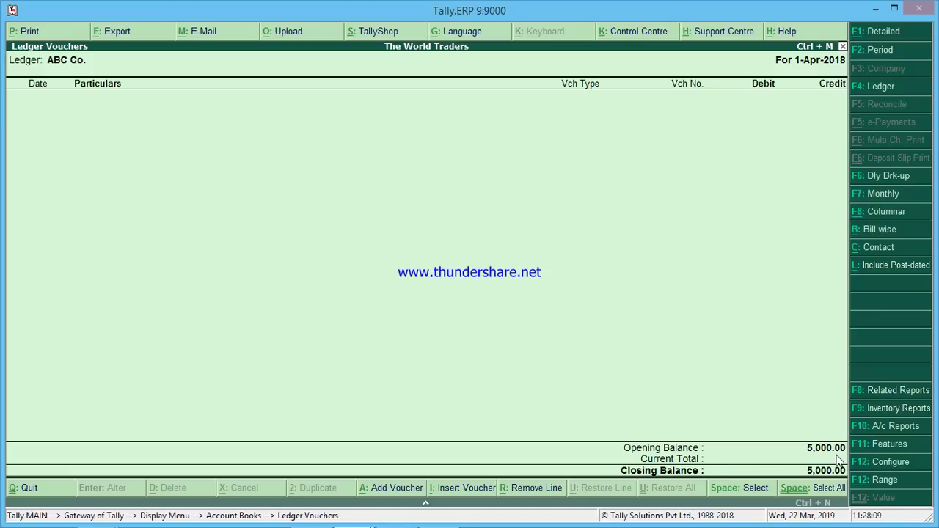
key(Escape)
key(Escape)
key(Escape)
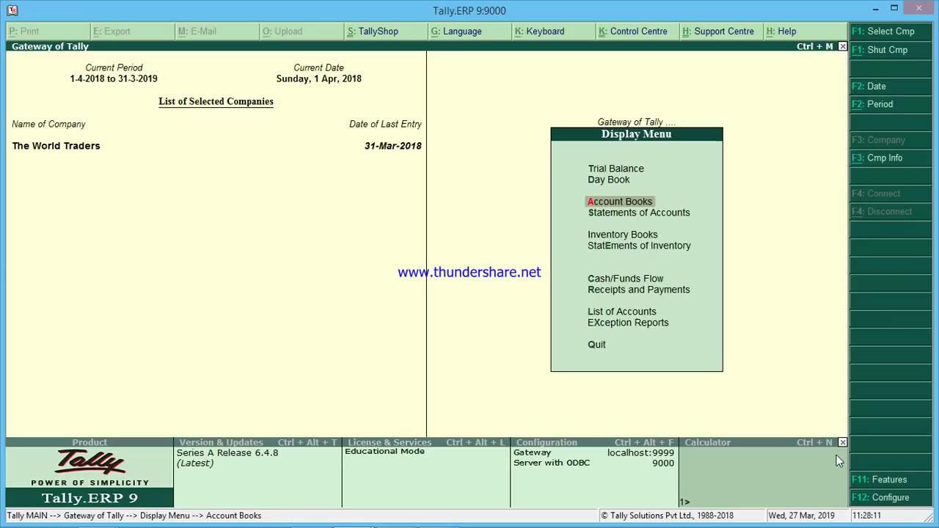
key(Escape)
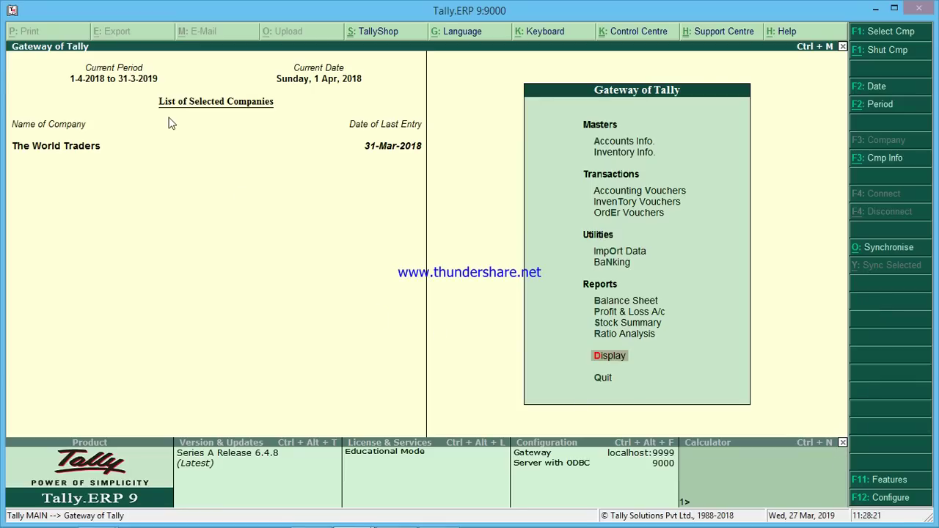
Change the current period to 1-4-2017 through 31-3-2018
click(126, 79)
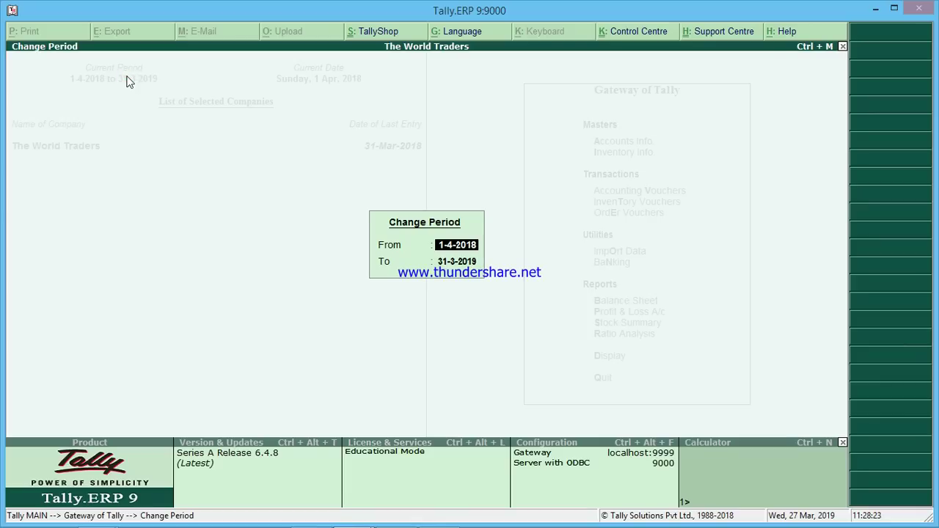
key(BackSpace)
text(1.4.17)
key(Return)
key(BackSpace)
text(31.3.18)
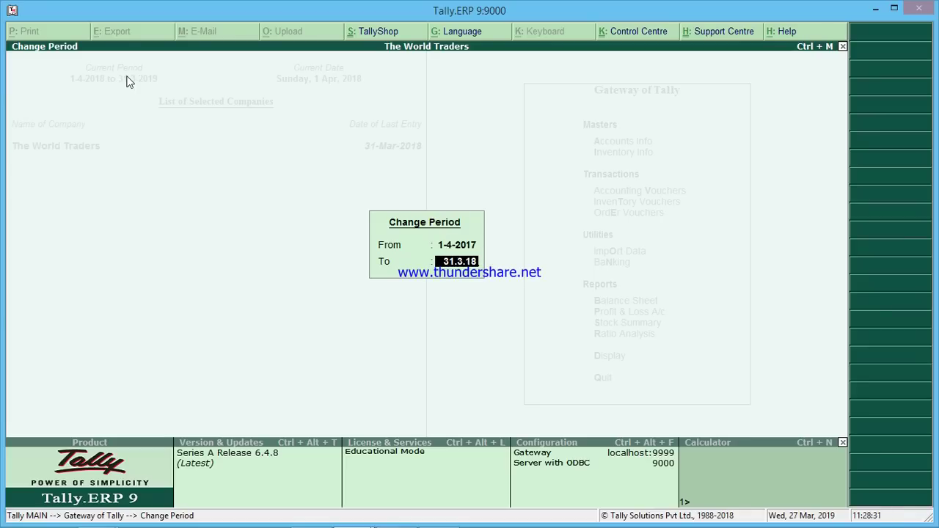
key(Return)
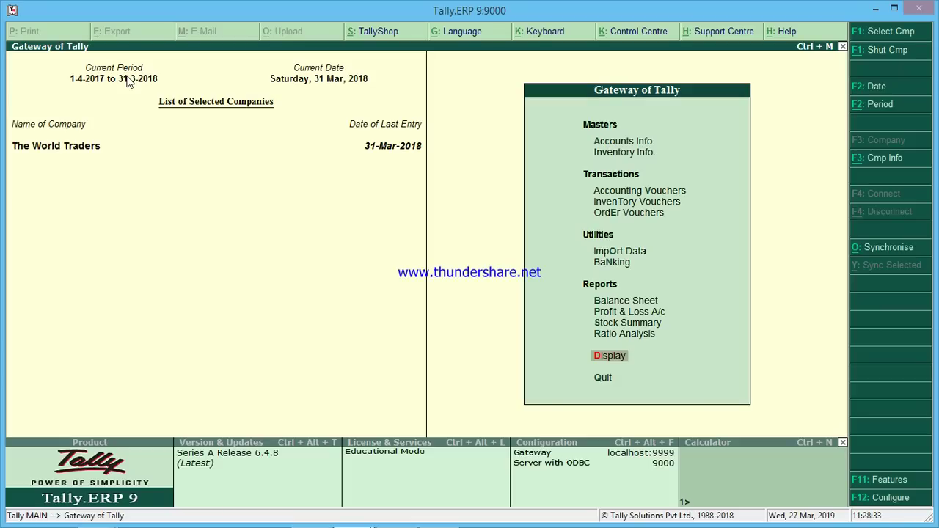
Display ABC Co.'s ledger vouchers under Account Books > Ledger
key(d)
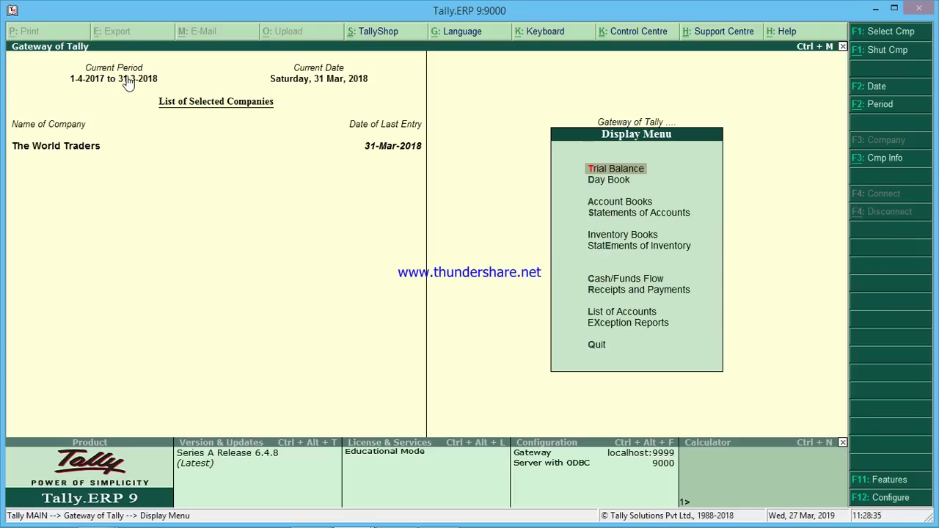
key(a)
key(l)
key(Return)
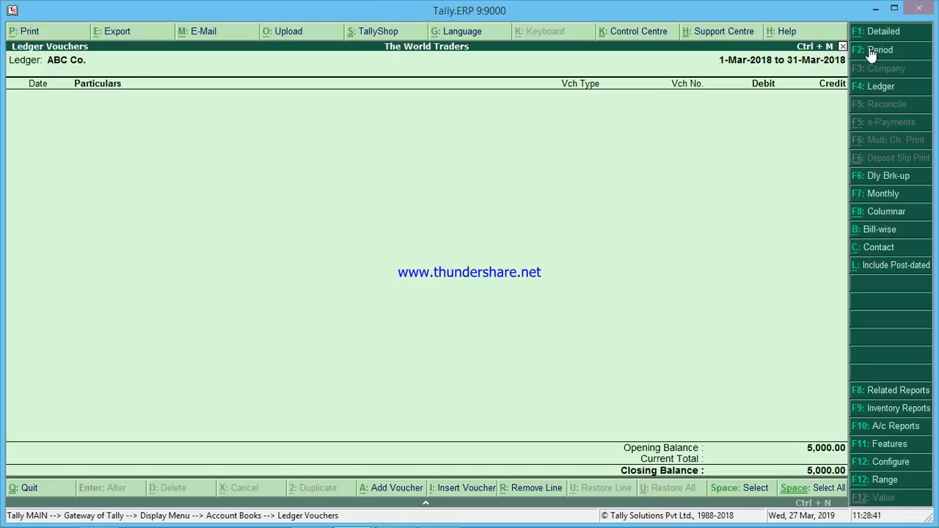
Show ABC Co.'s ledger for 1-4-2017 to 31-3-2018, closing at 5,000.00, then back out to Display
click(869, 50)
key(Return)
key(Return)
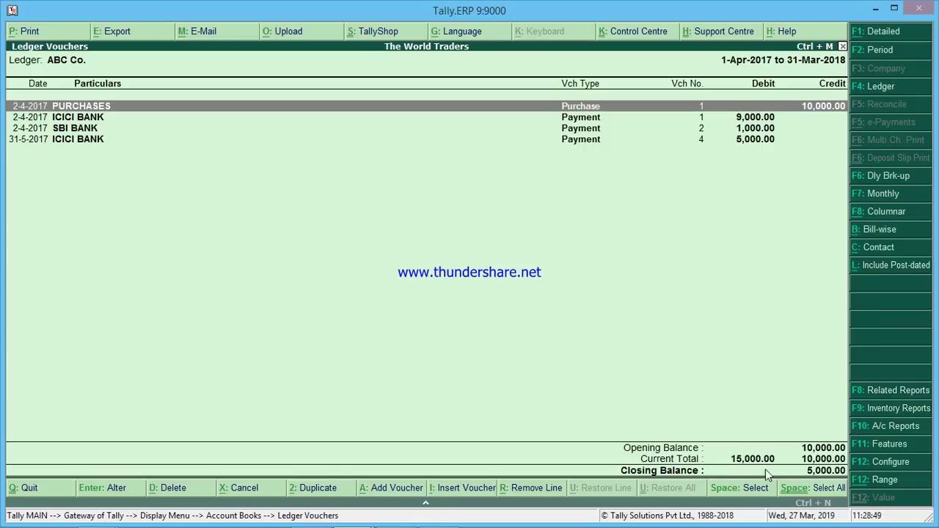
key(Escape)
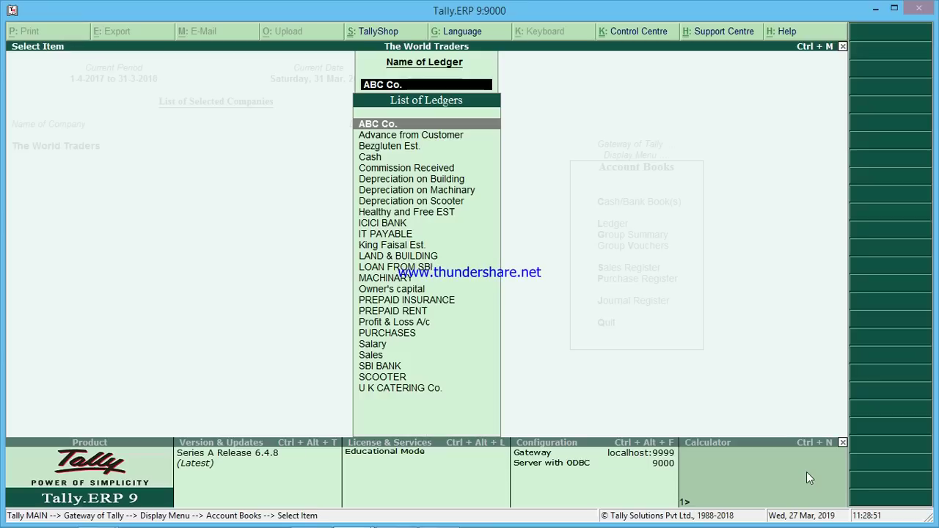
key(Escape)
key(Escape)
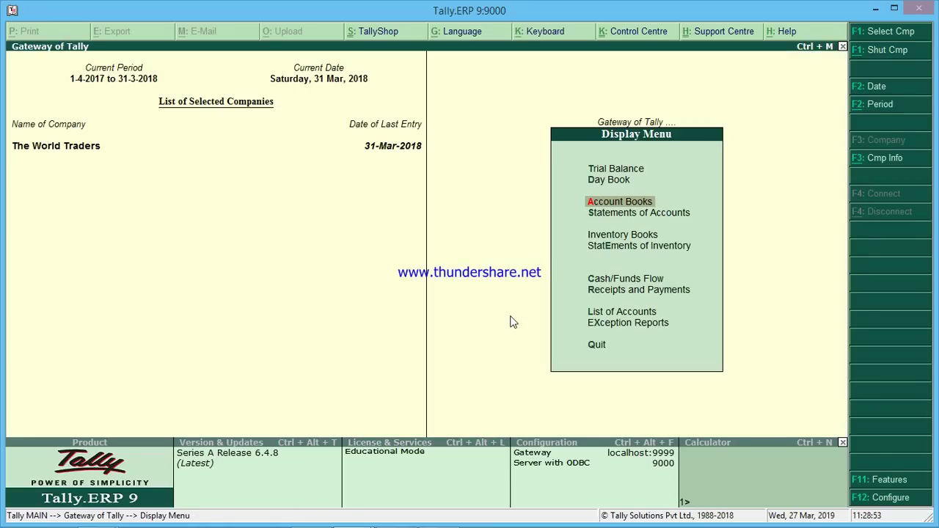
key(Escape)
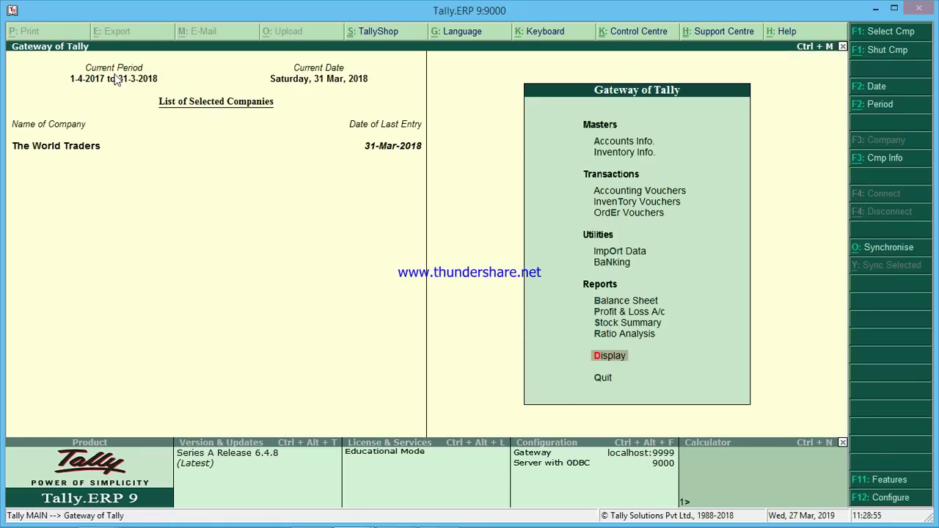
Change the current period to 1-4-2018 through 31-3-2019 and switch to the Excel notes
click(115, 79)
key(BackSpace)
text(1.4.18)
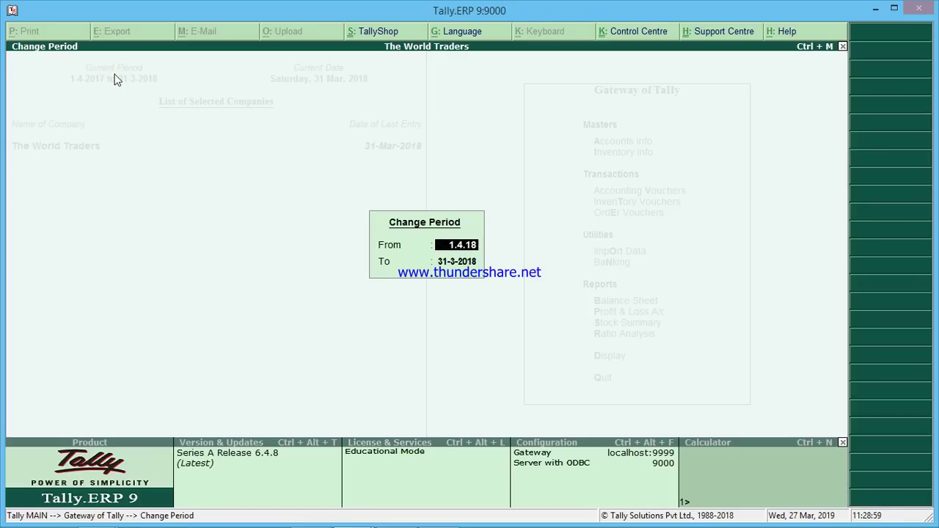
key(Return)
text(31.3.1)
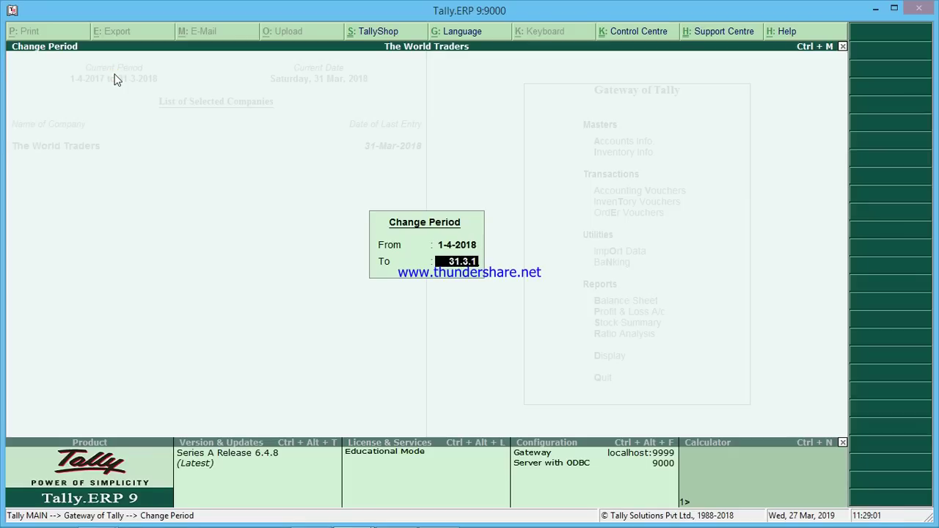
text(9)
key(Return)
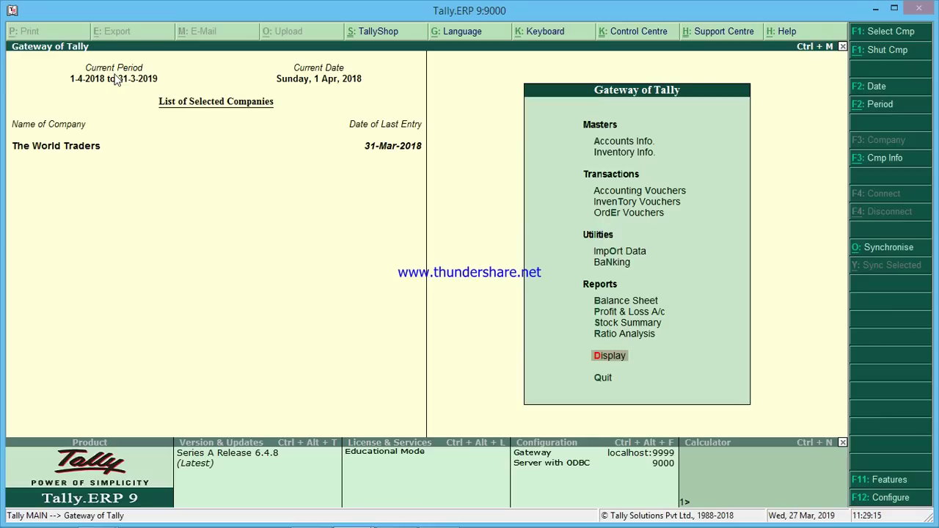
key(alt+Tab)
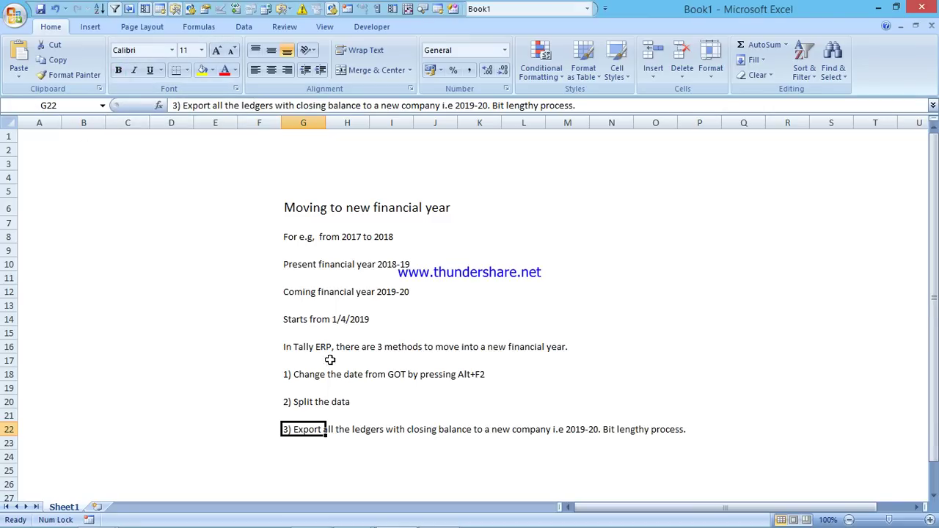
Select the '2) Split the data' note in cell G20, then return to Tally.ERP 9
click(306, 402)
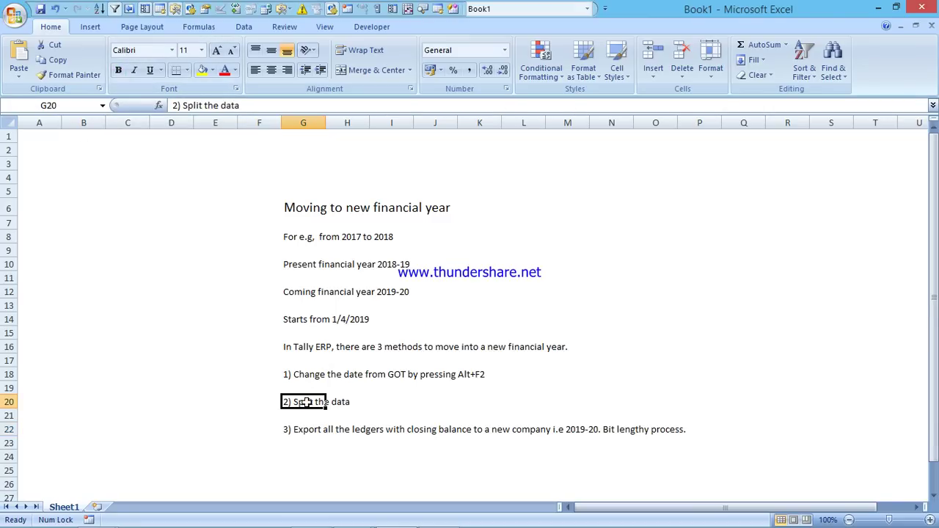
key(alt+Tab)
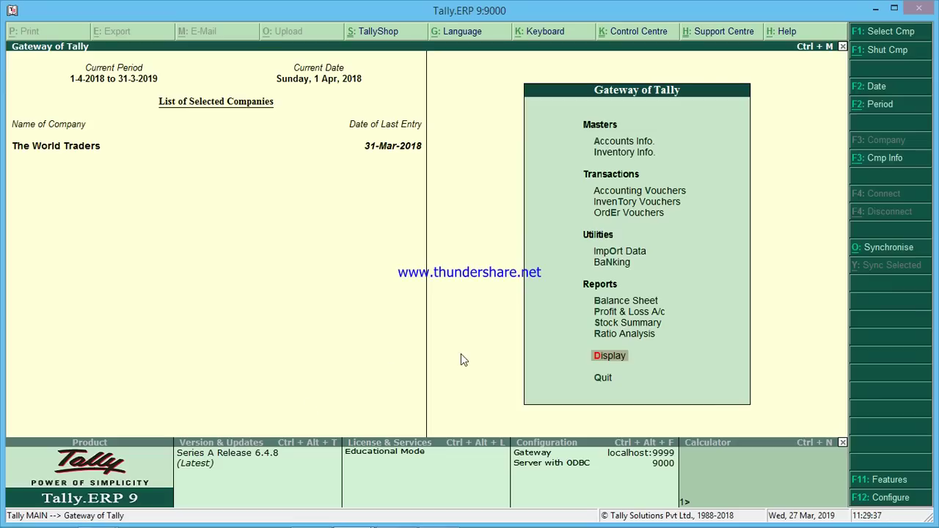
Run Verify Company Data on The World Traders, confirming 'No Error(s) Found'
click(620, 152)
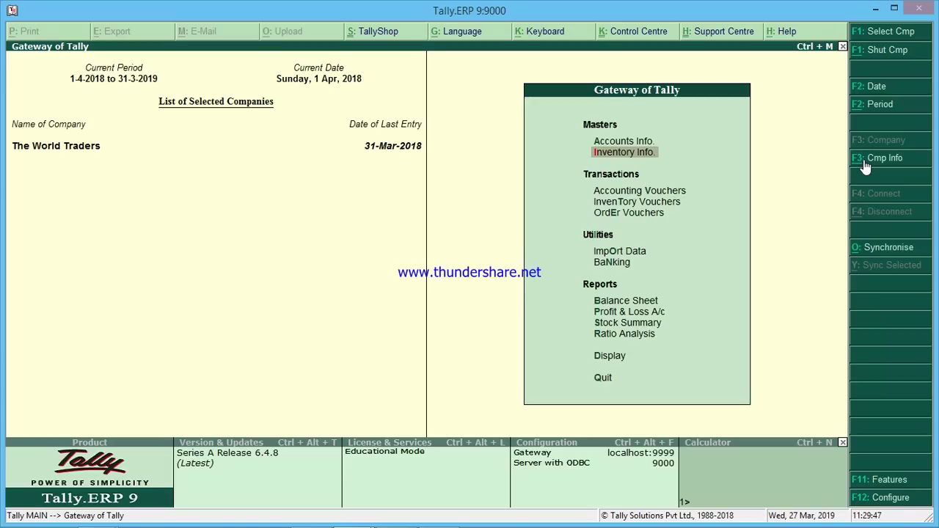
click(865, 167)
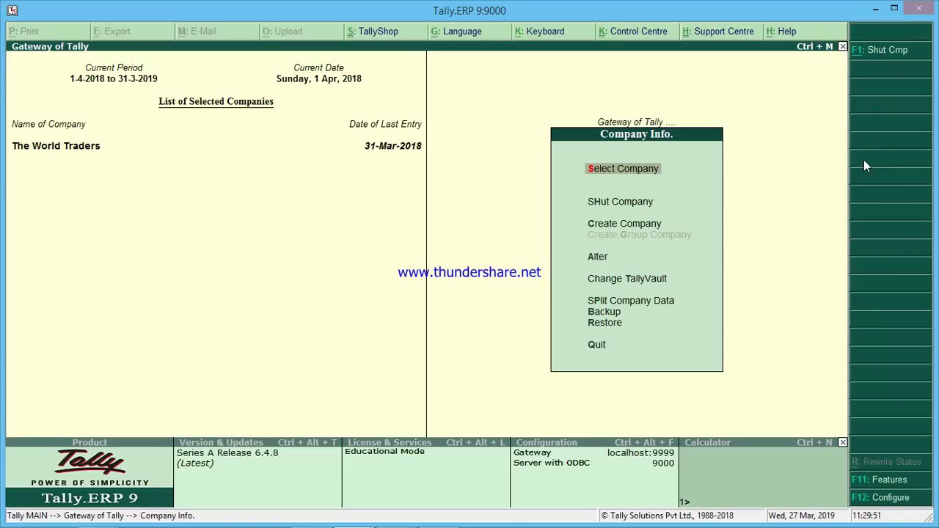
key(Down)
key(Down)
key(Down)
key(Down)
key(Down)
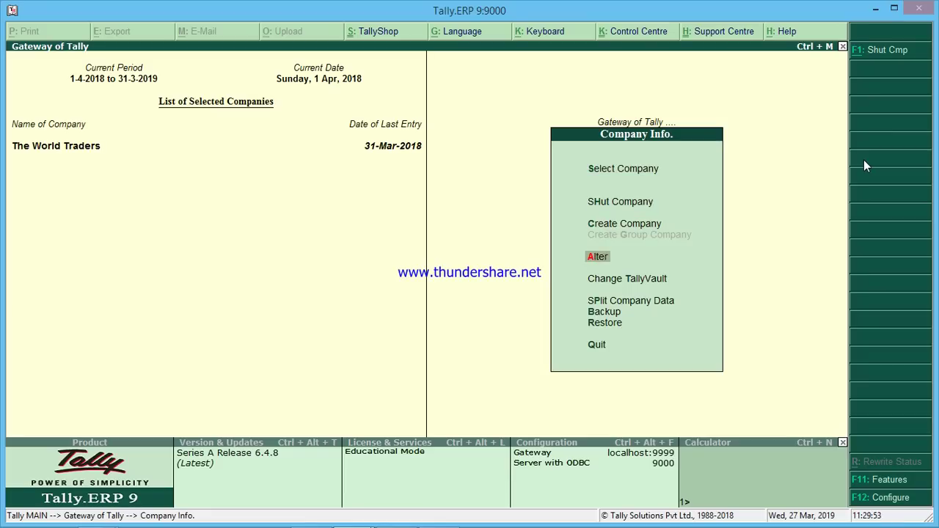
key(Return)
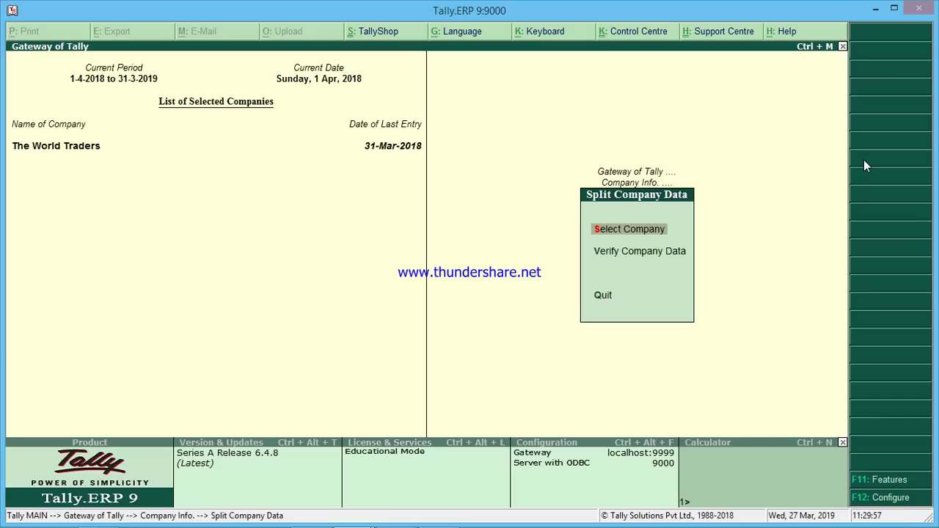
key(Down)
key(Up)
key(Down)
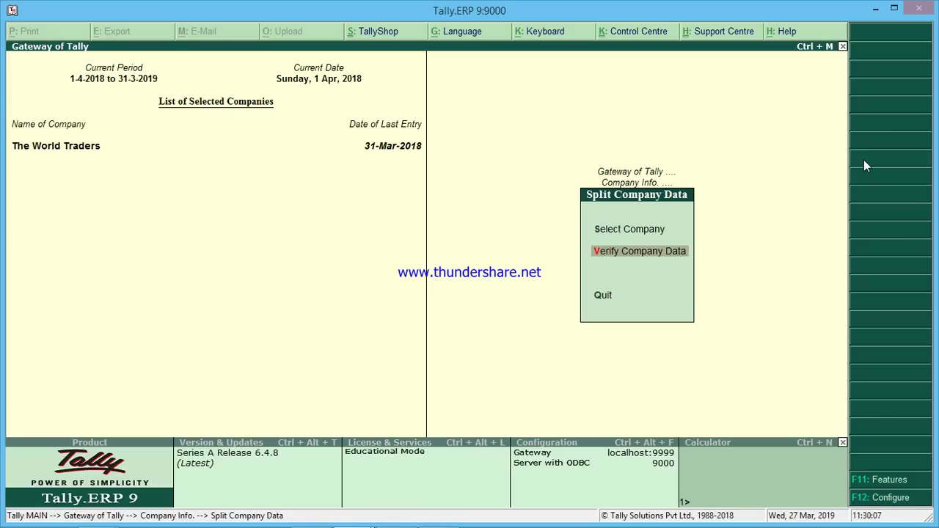
key(Return)
key(Return)
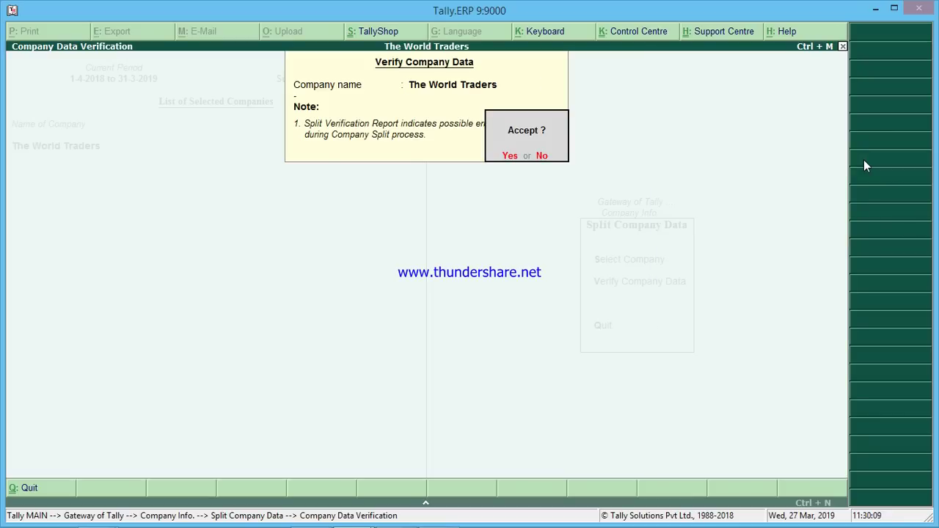
key(Return)
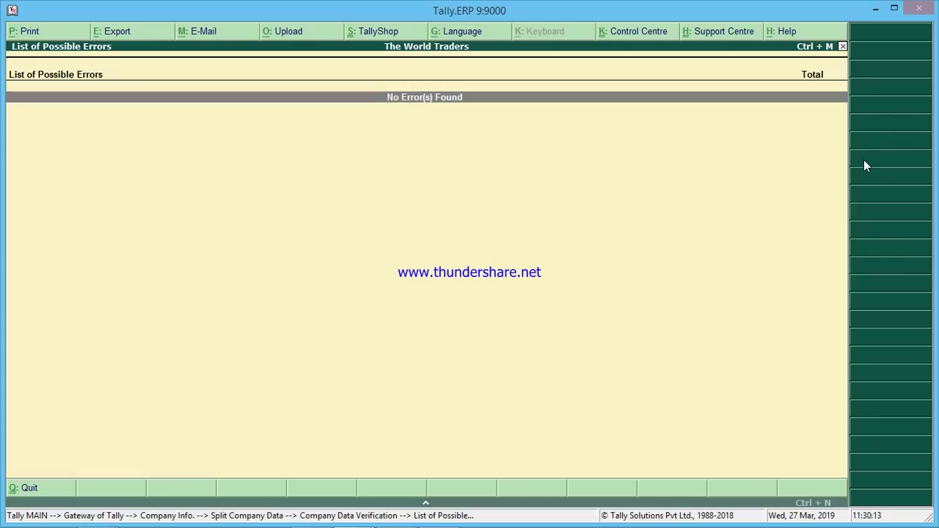
key(Escape)
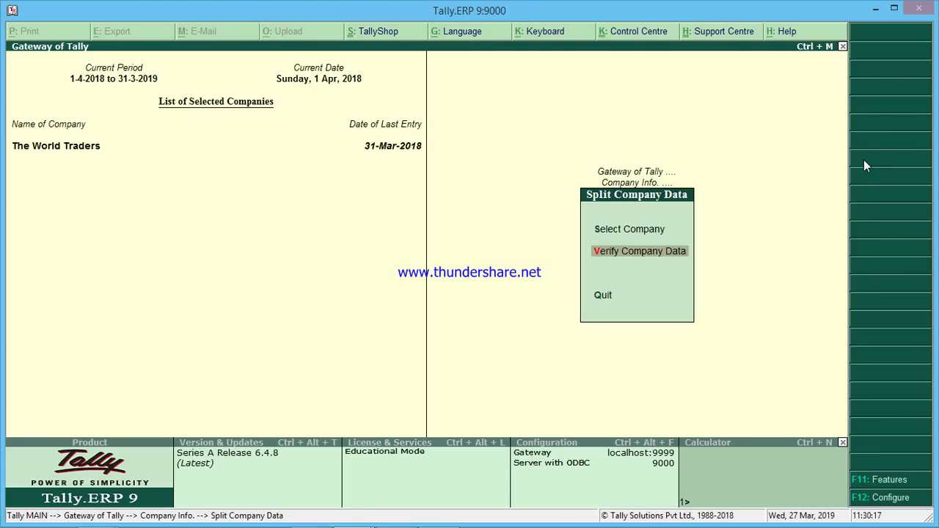
key(Up)
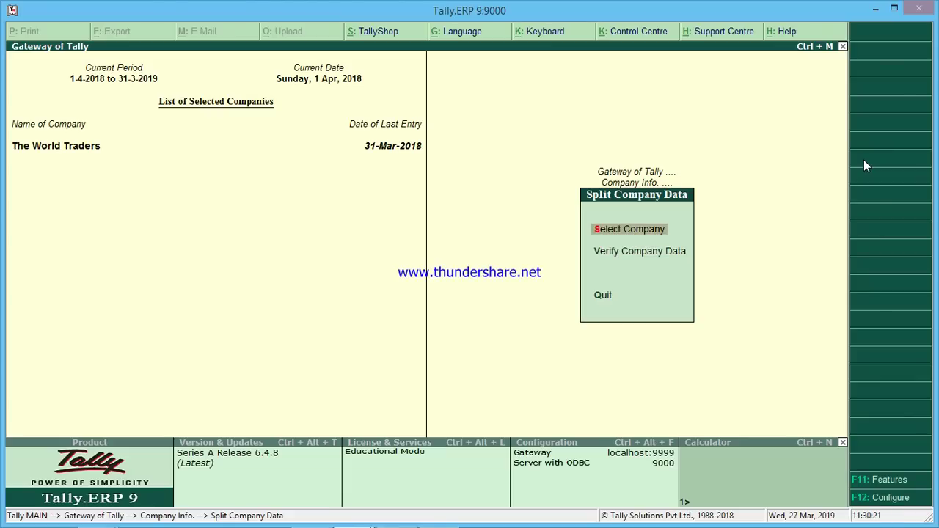
Choose The World Traders to split, keep the 1-Apr-2018 split date, and accept the details
key(Return)
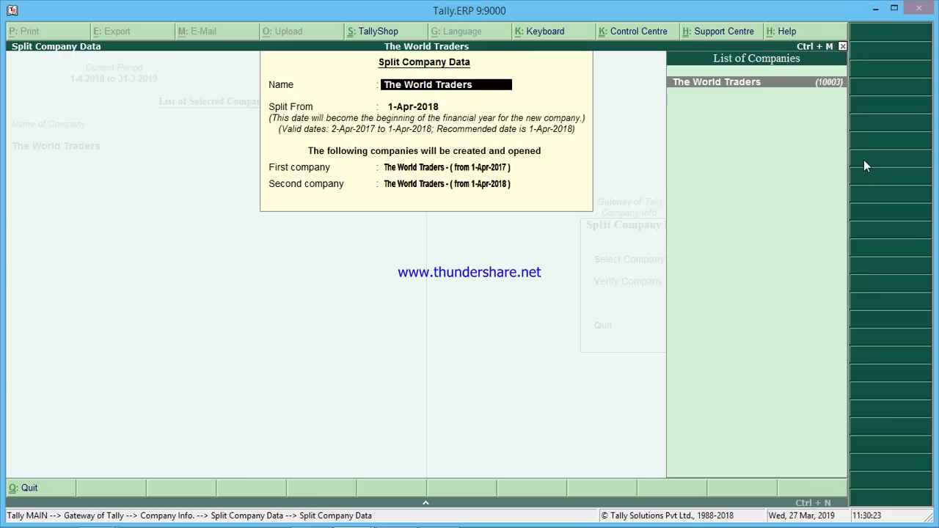
key(Return)
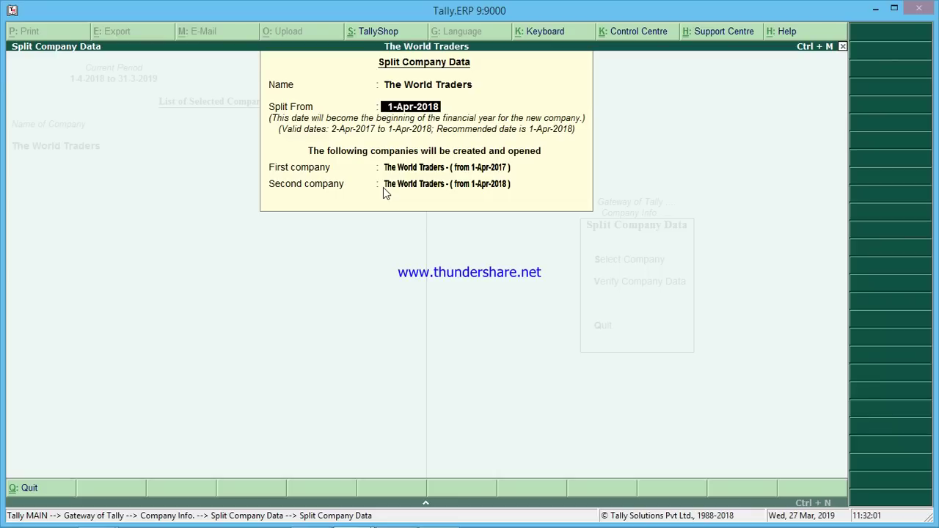
key(Return)
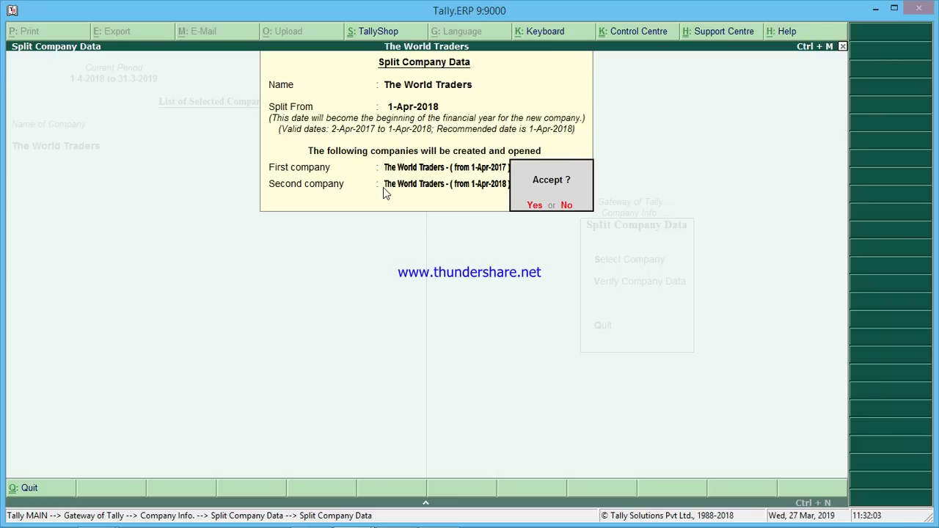
key(Return)
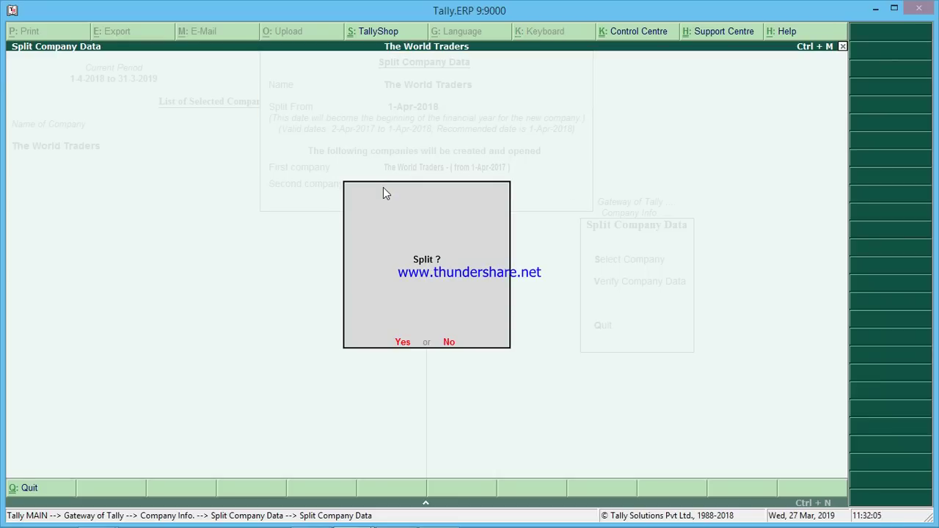
Confirm the split with Yes and return to the Gateway of Tally
click(402, 342)
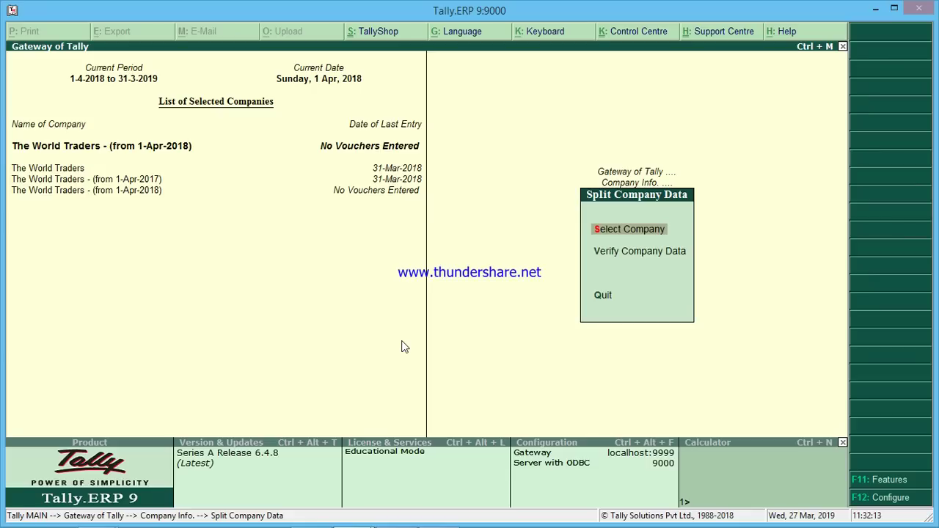
key(Escape)
key(Escape)
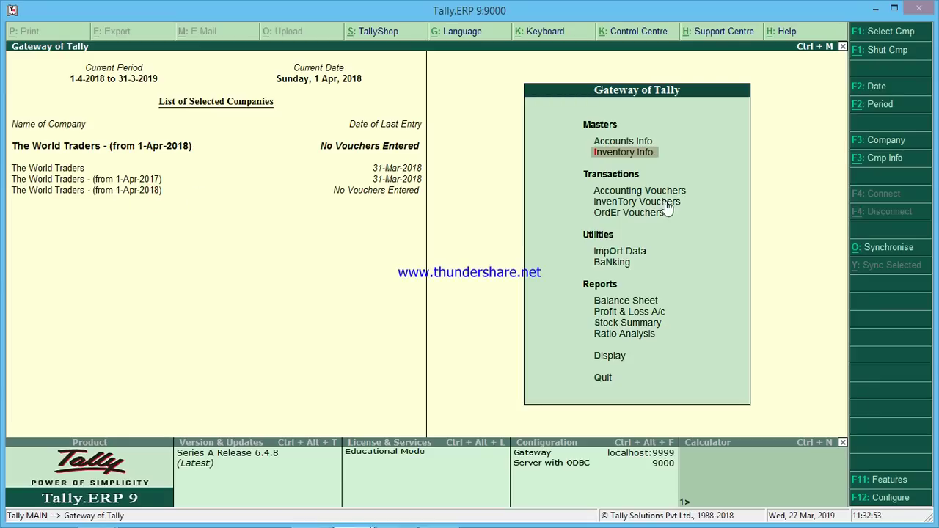
Load The World Traders - (from 1-Apr-2018) company
click(884, 37)
key(Down)
key(Down)
key(Down)
key(Down)
key(Down)
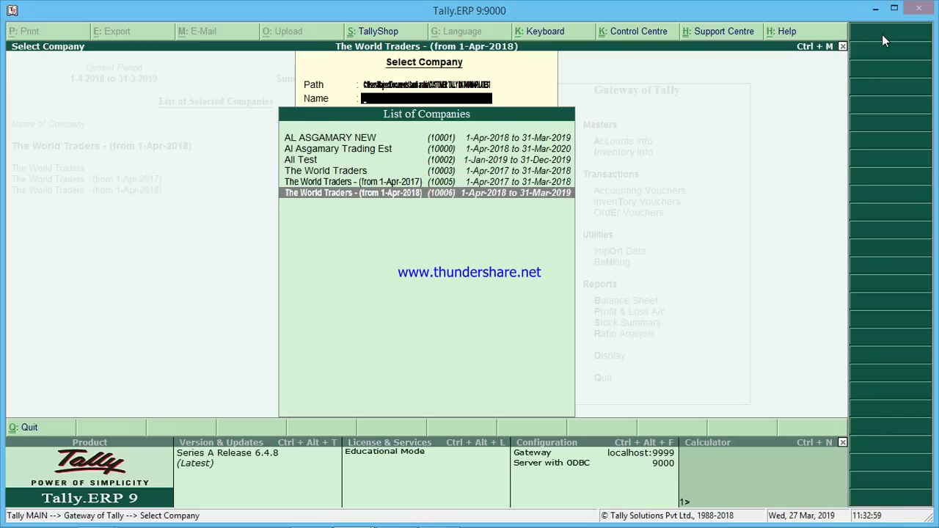
key(Return)
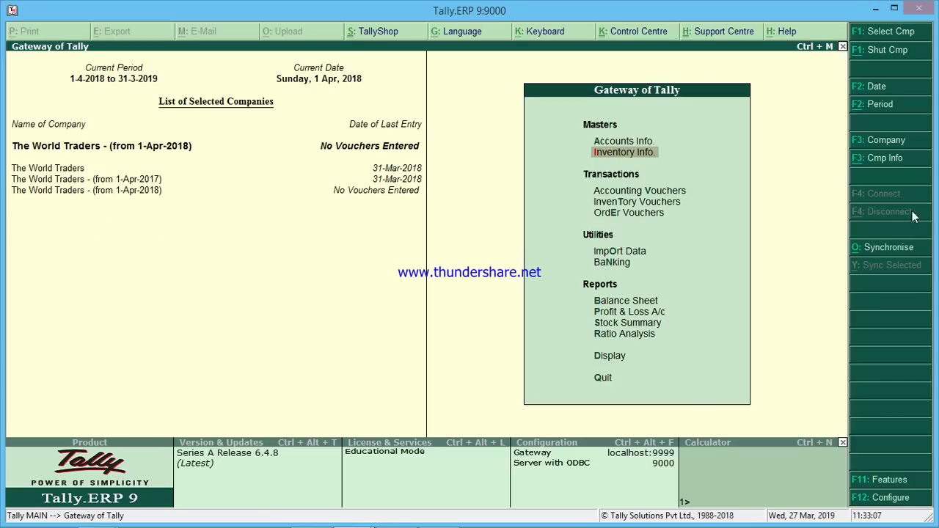
Shut the from 1-Apr-2017 company and the original The World Traders company
click(878, 52)
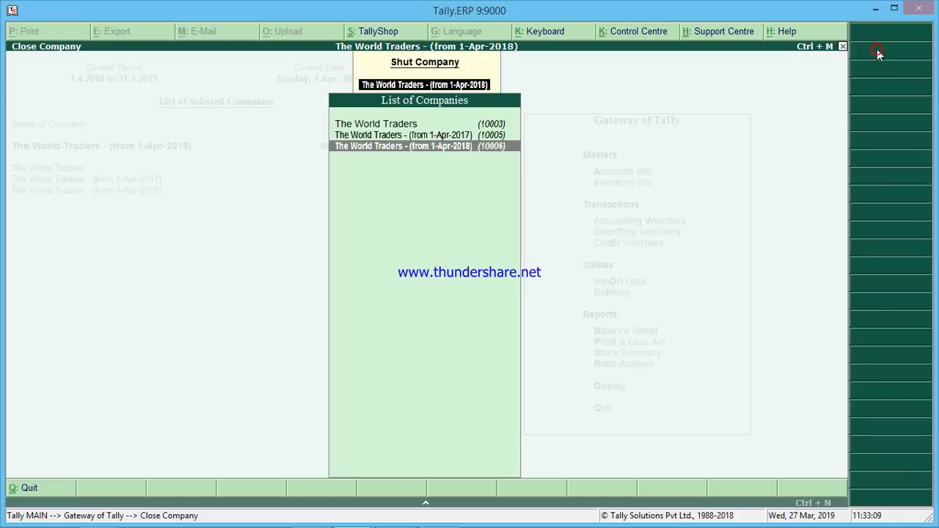
key(Up)
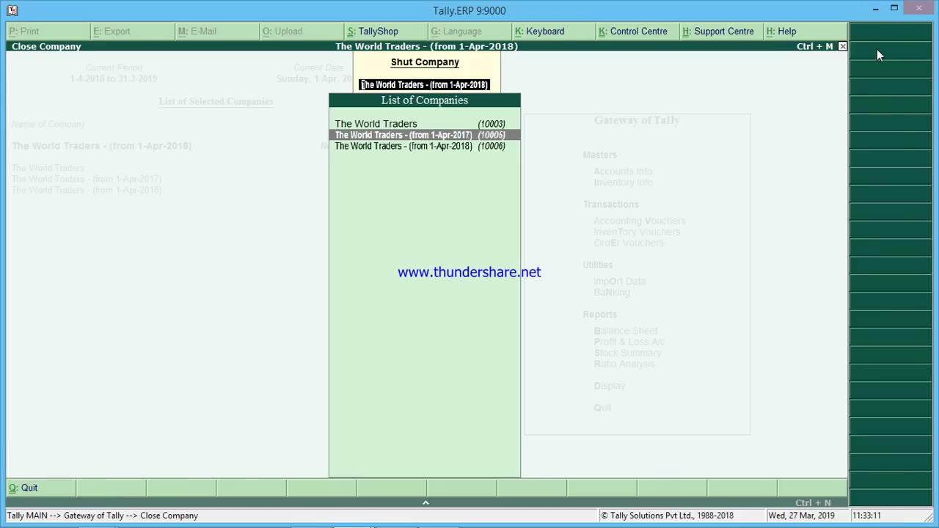
key(Return)
click(877, 50)
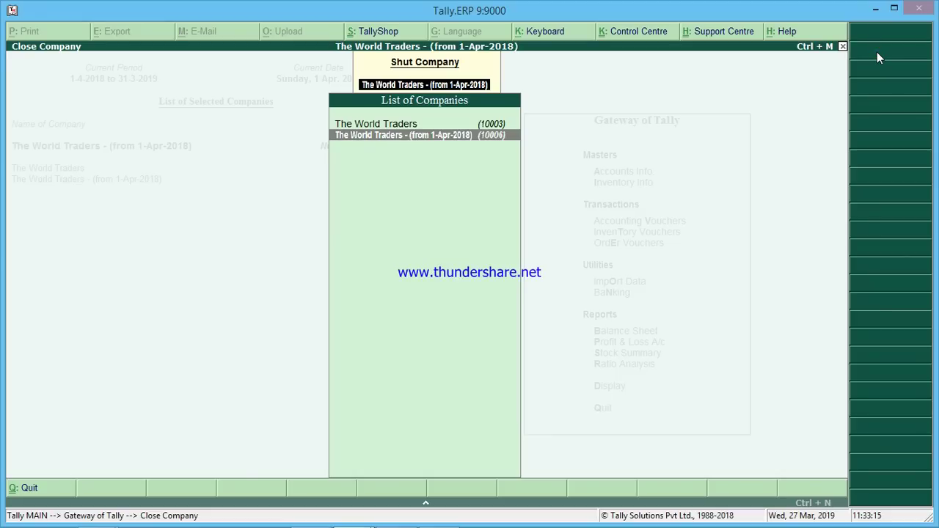
key(Up)
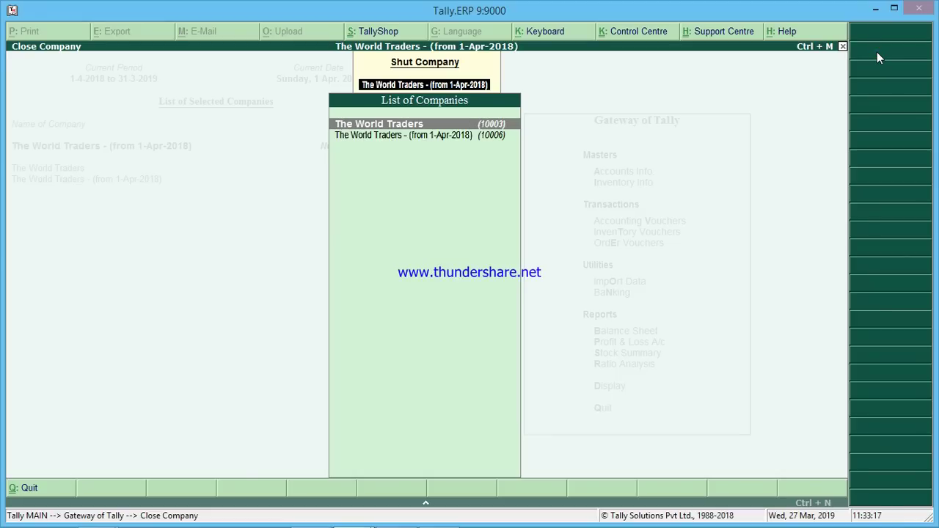
key(Return)
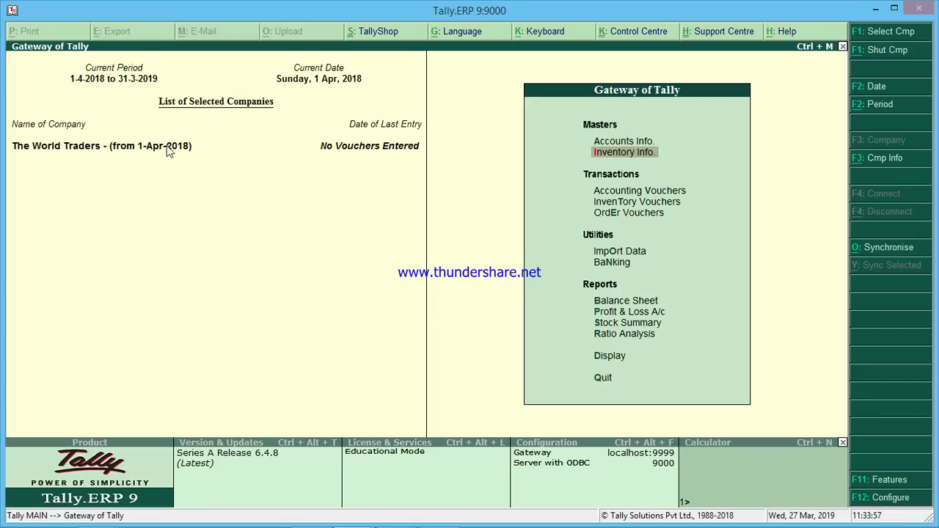
key(Down)
key(Down)
key(Down)
key(Down)
key(Down)
key(Down)
key(Down)
key(Down)
key(Down)
key(Down)
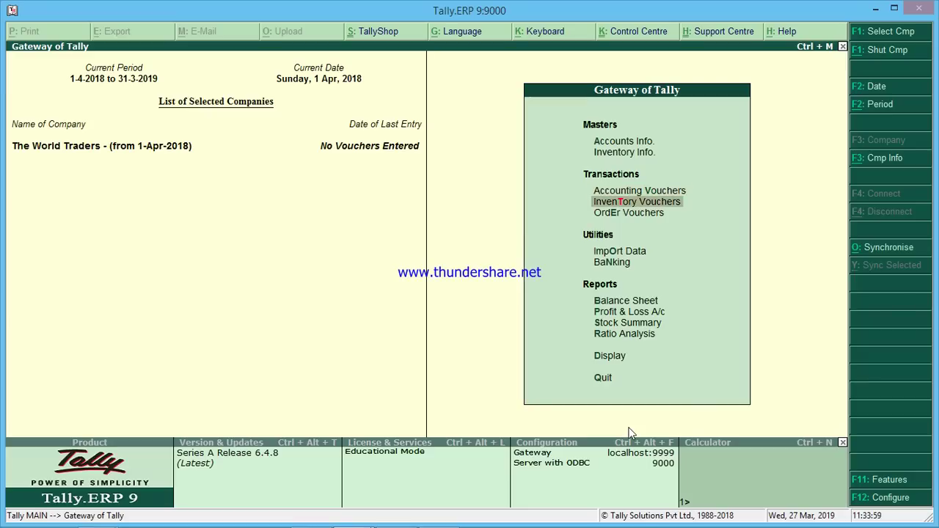
key(Return)
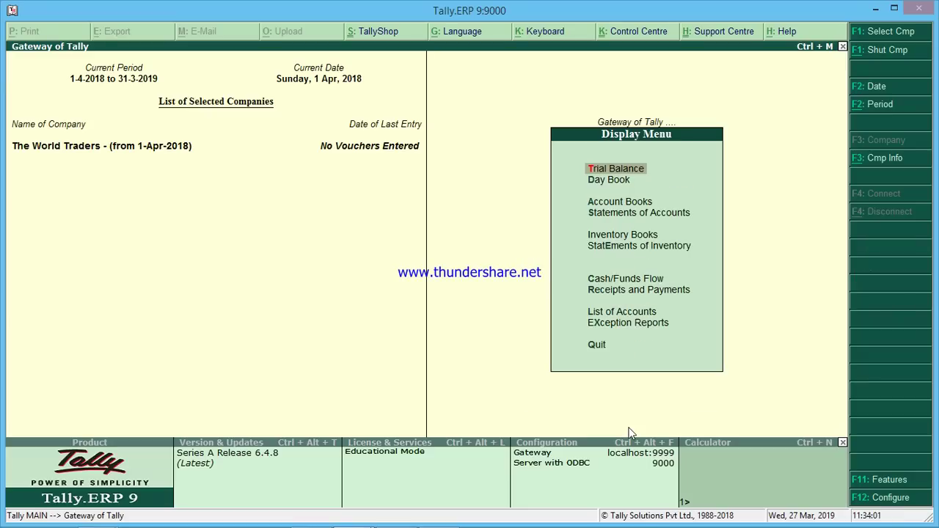
key(Down)
key(Return)
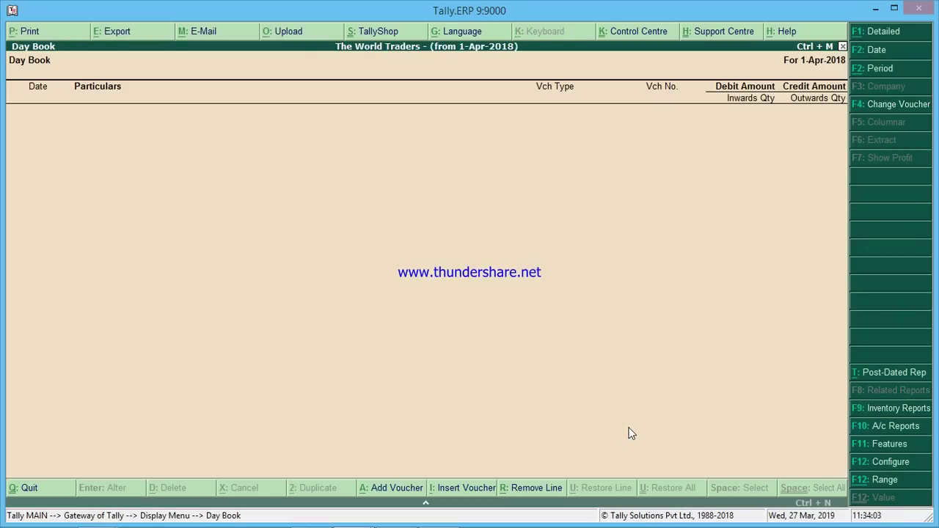
key(alt+F2)
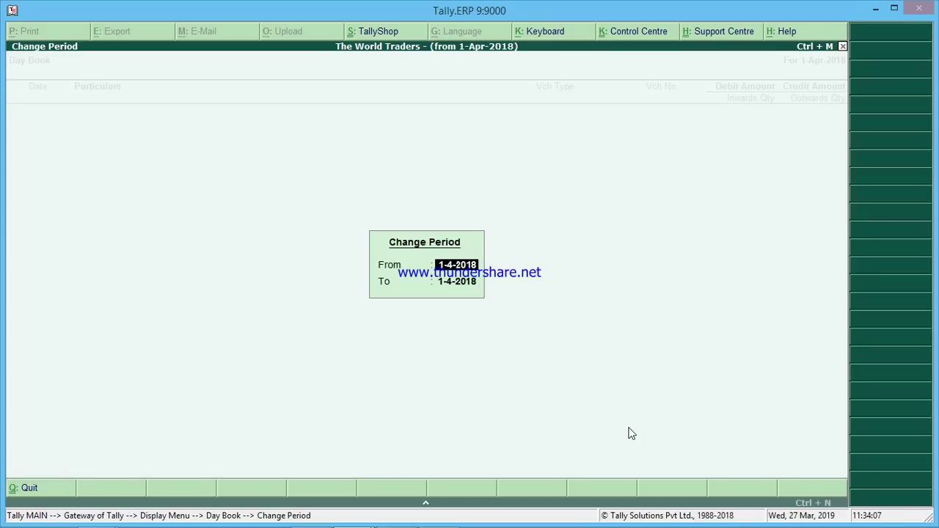
key(Return)
text(31.3.19)
key(Return)
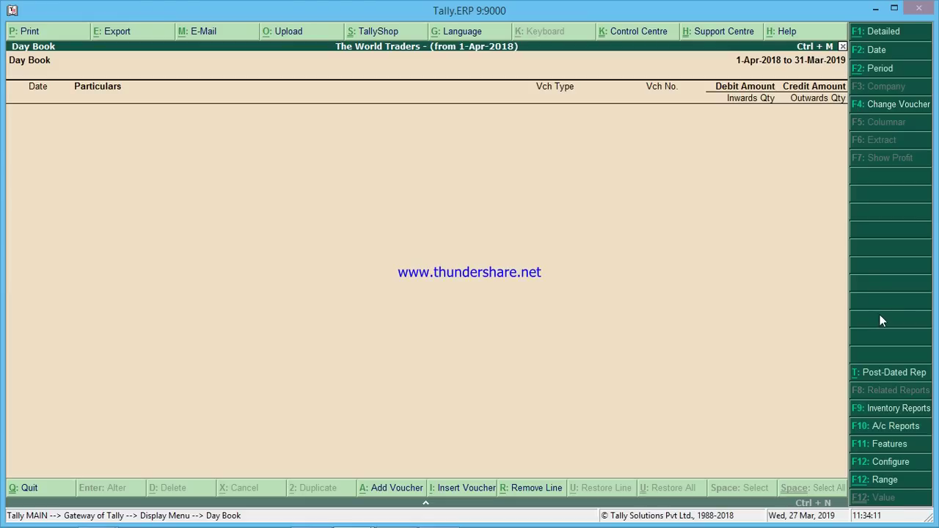
click(865, 72)
key(BackSpace)
text(1.4.17)
key(Return)
key(BackSpace)
text(31.3.18)
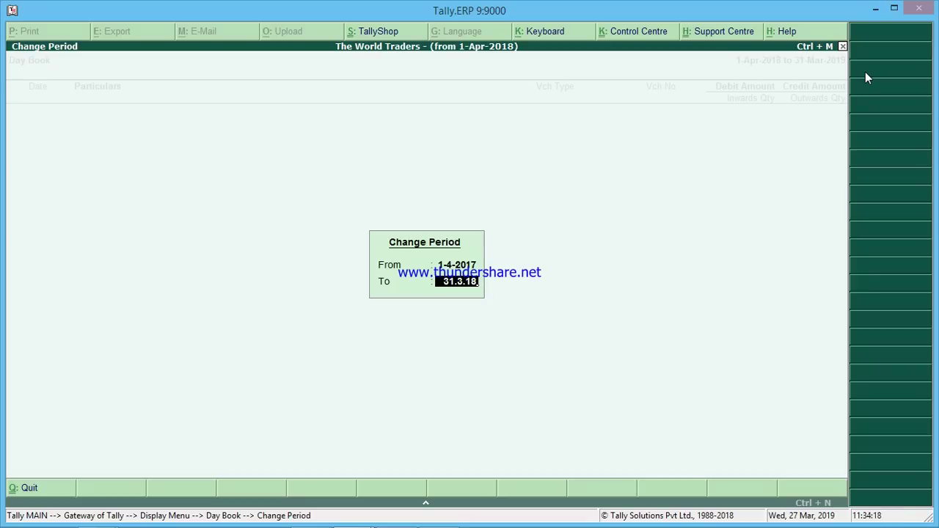
key(Return)
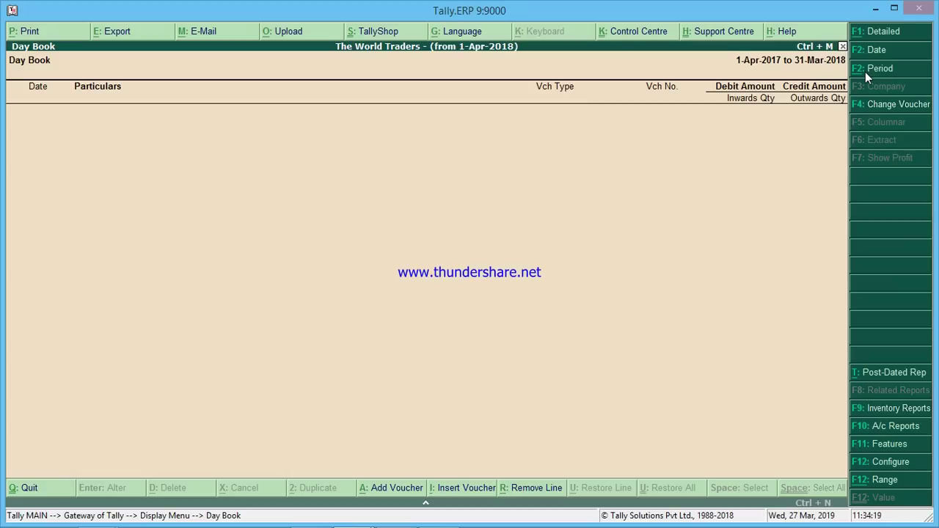
key(Escape)
key(Escape)
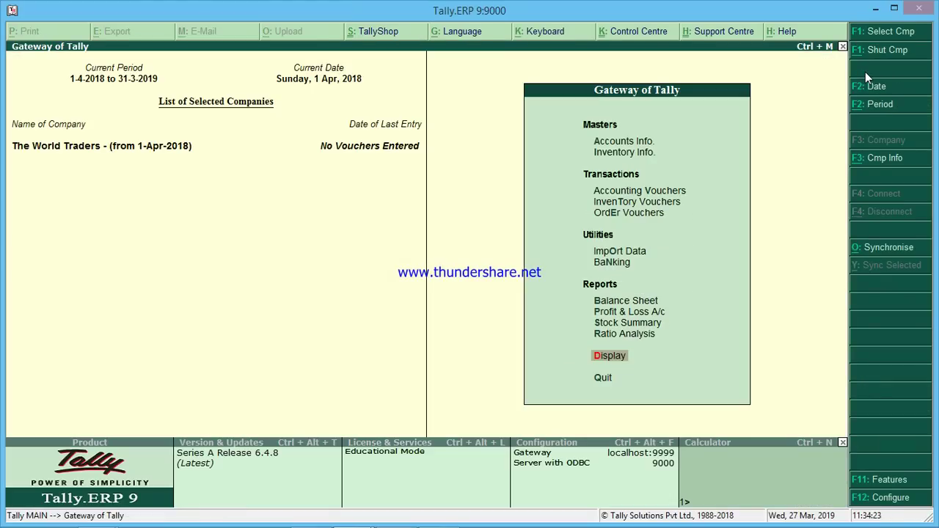
key(Up)
key(Up)
key(Up)
key(Up)
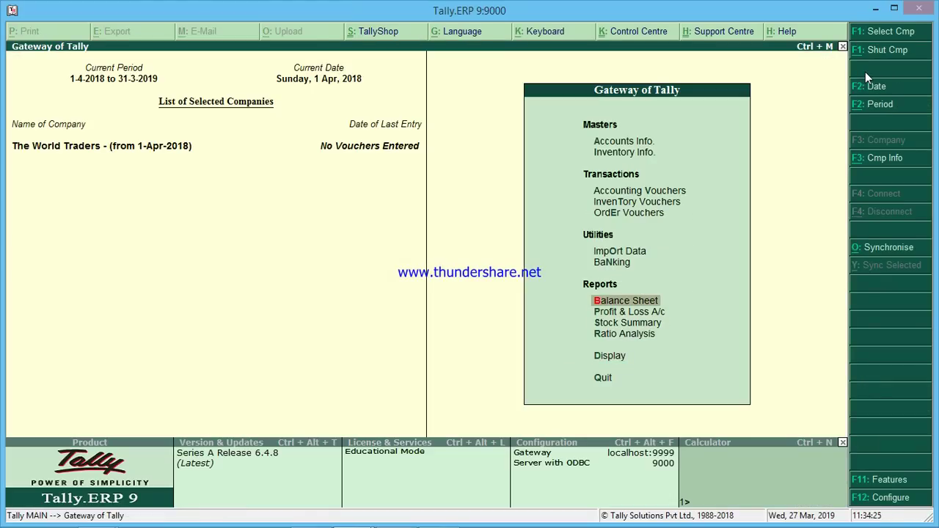
key(Return)
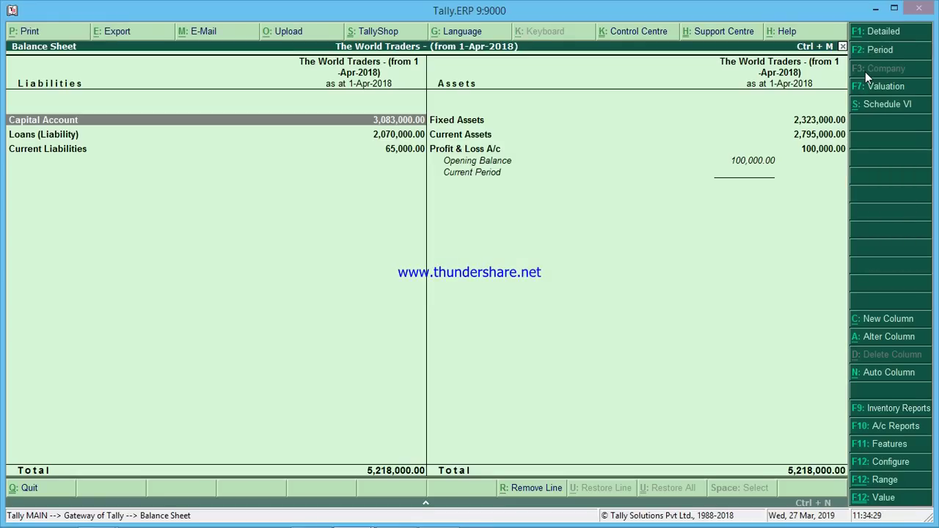
key(Escape)
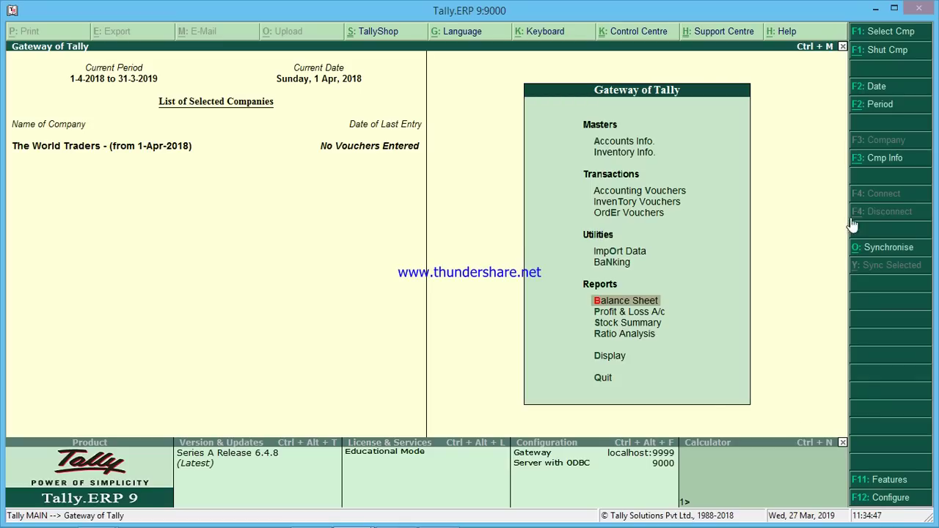
Open the Tally shortcut's program folder, maximized, and open the tally.imp import log
click(875, 15)
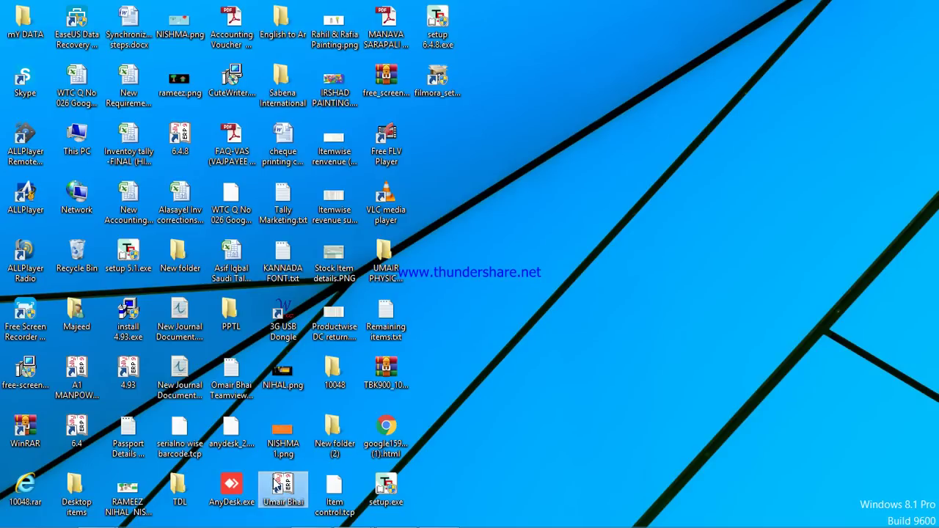
right_click(276, 484)
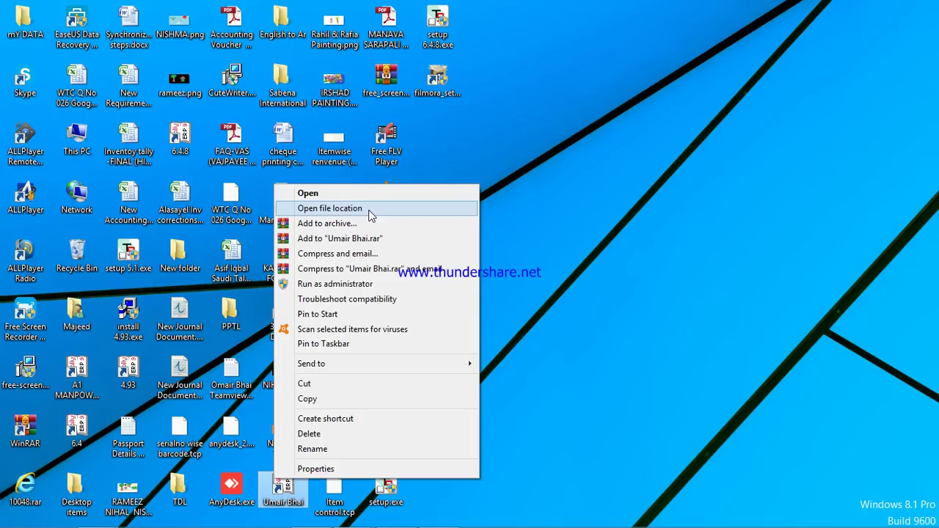
click(315, 469)
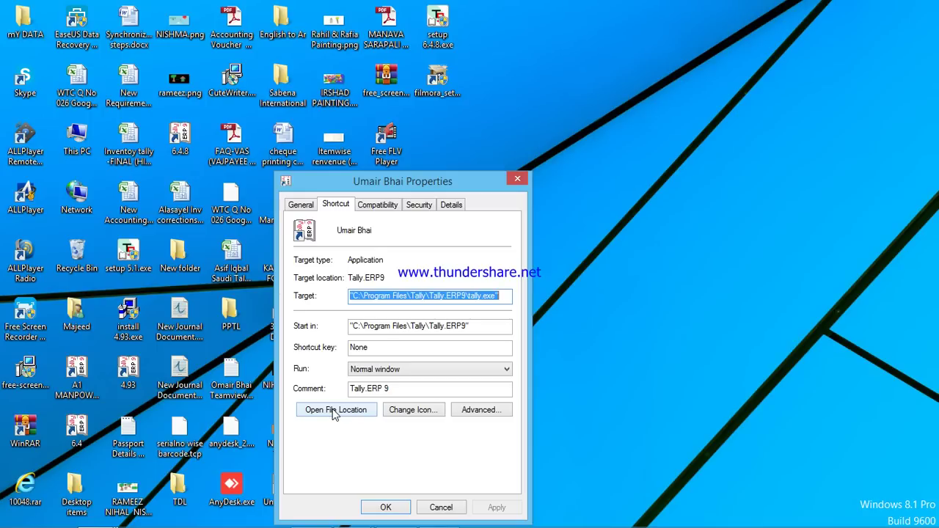
click(334, 412)
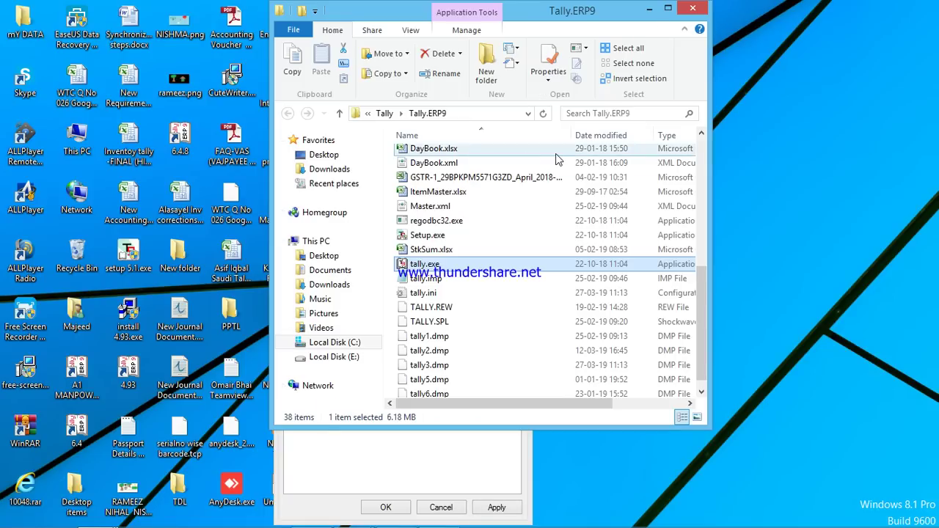
click(667, 8)
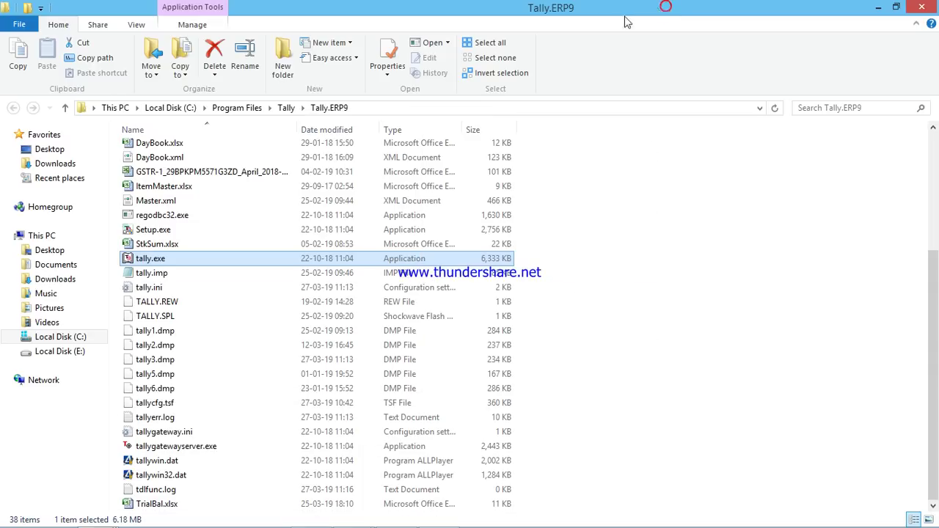
double_click(151, 274)
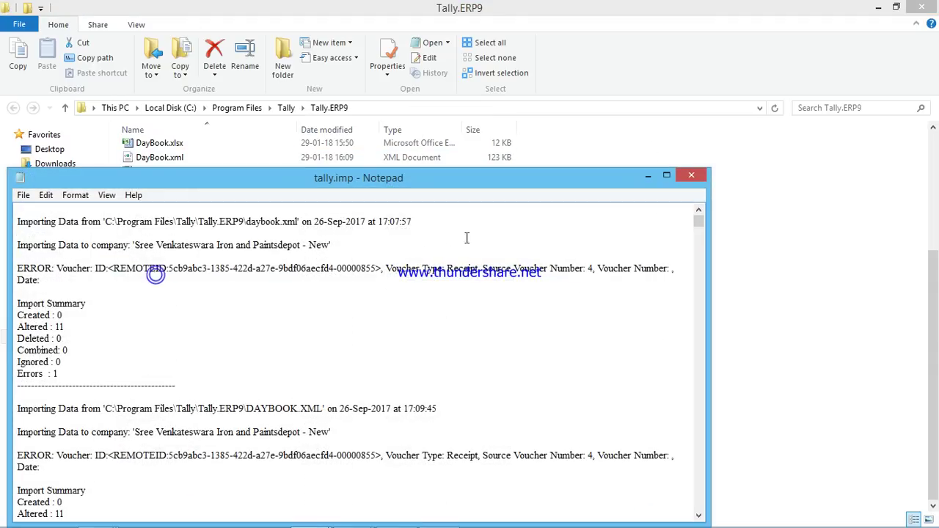
Read through the tally.imp import log in maximized Notepad, then close it
click(666, 175)
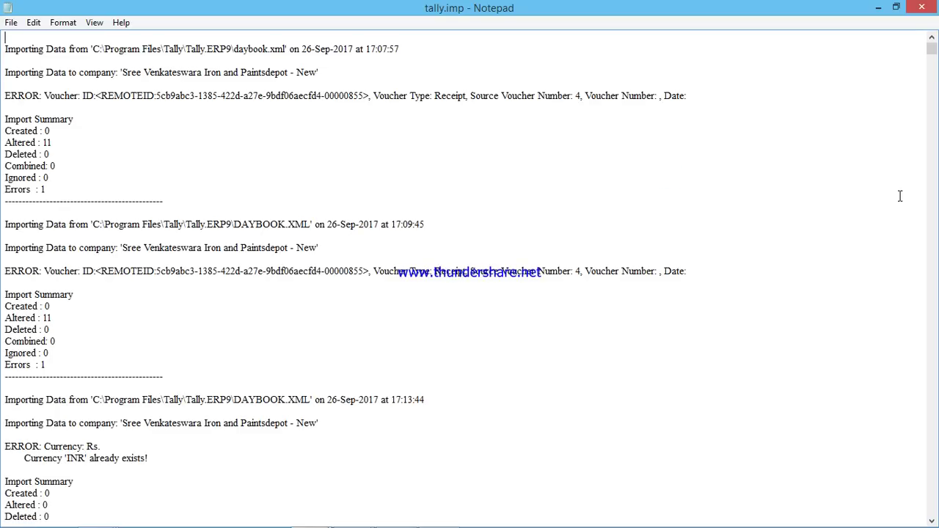
drag(931, 52, 930, 508)
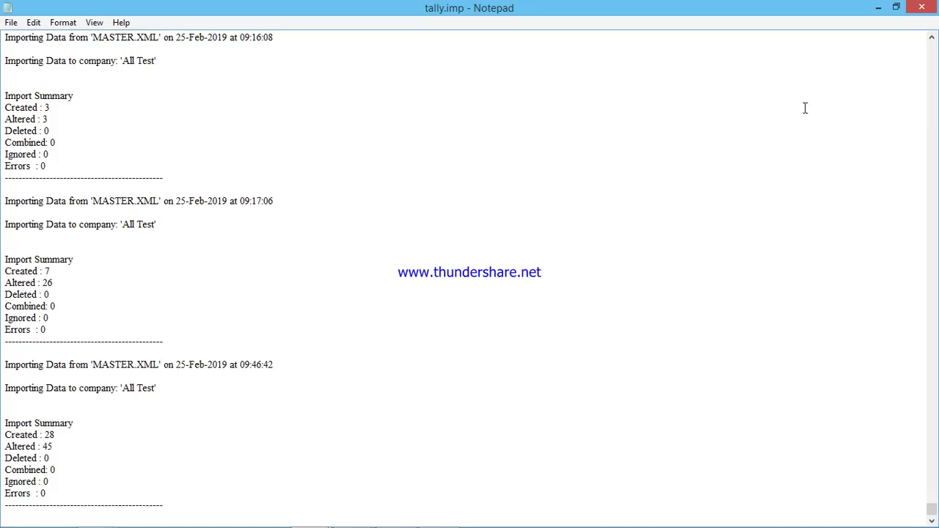
mouse_move(925, 10)
click(923, 9)
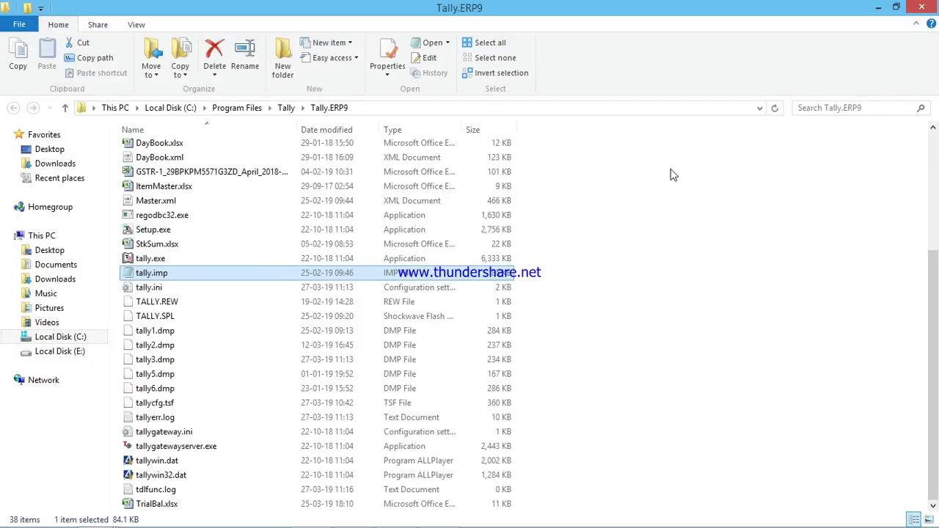
Enter the phone number in Excel cell M6, then prefix it with the +91 country code
key(alt+Tab)
key(alt+Tab)
key(alt+Tab)
key(alt+Tab)
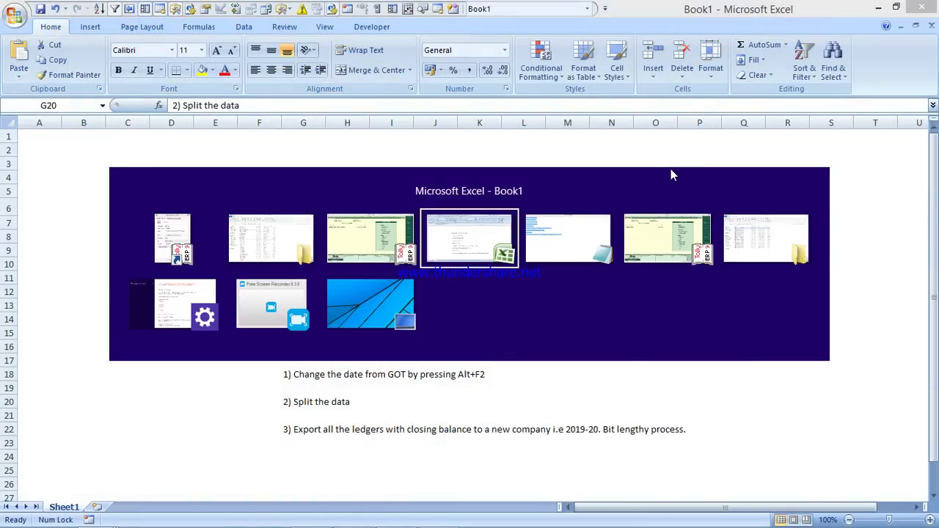
click(546, 208)
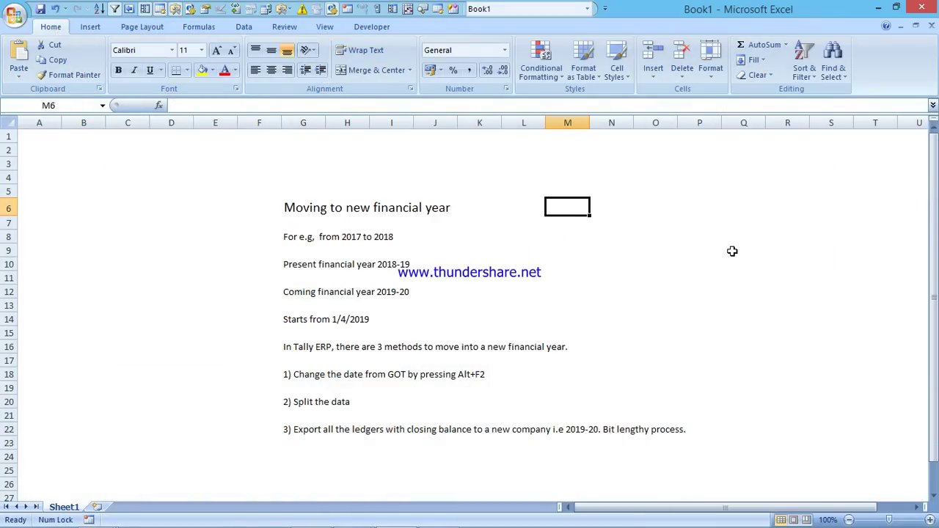
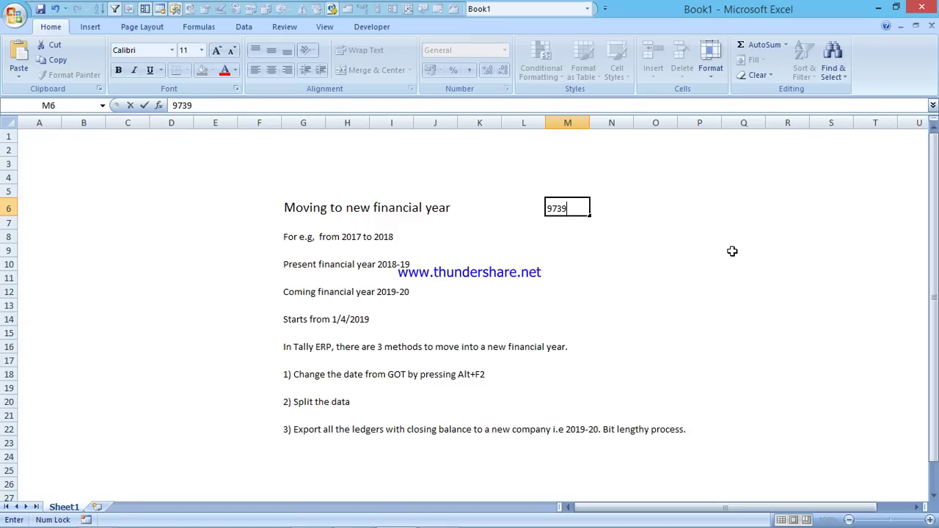
key(Return)
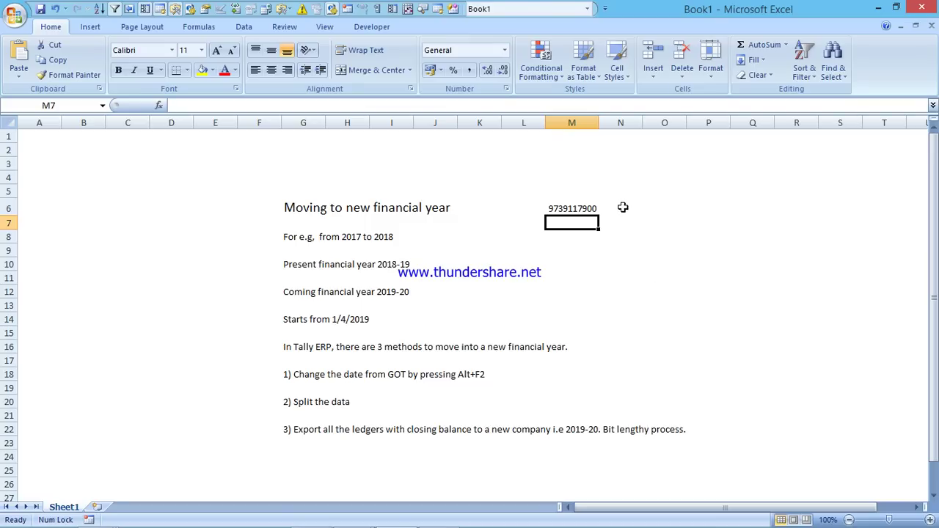
click(575, 208)
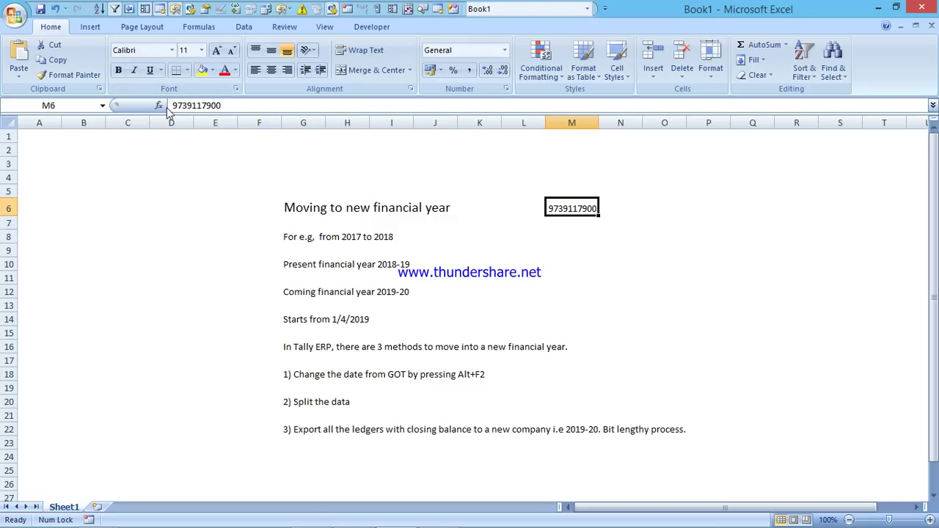
click(171, 105)
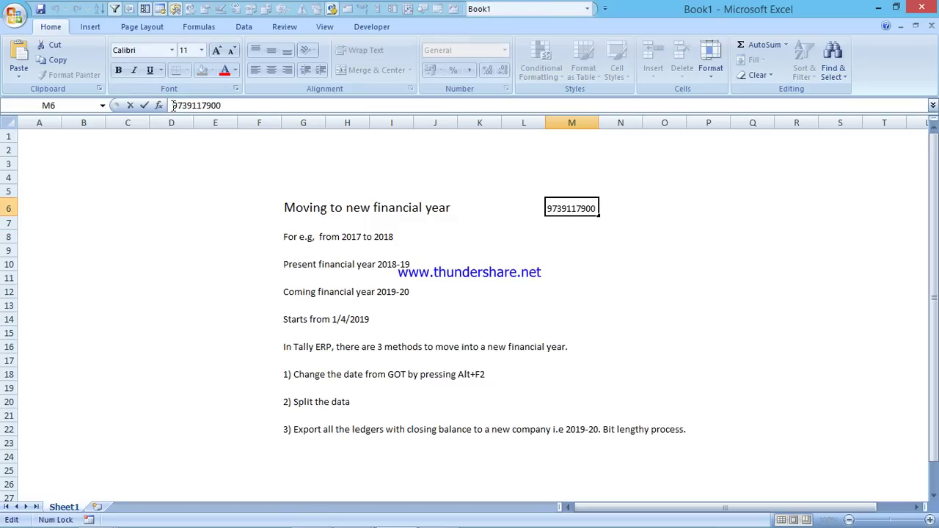
text(+)
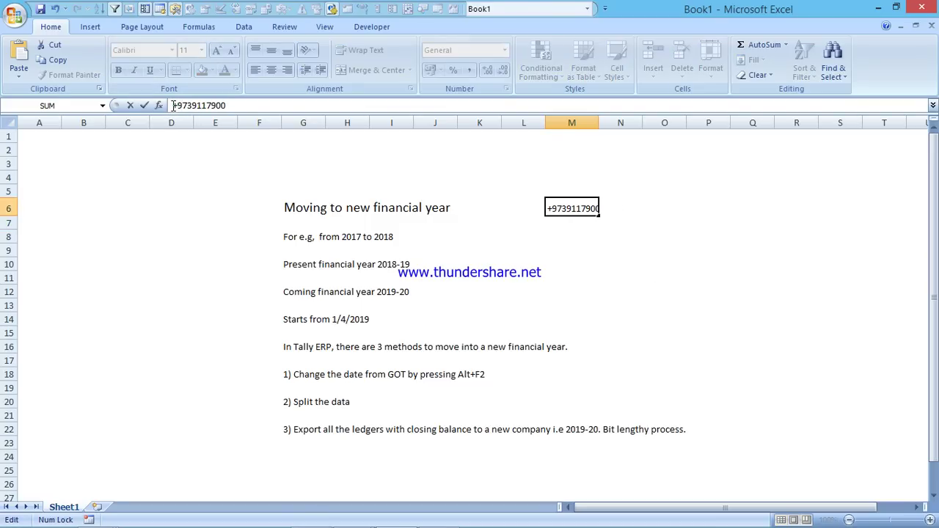
text(91)
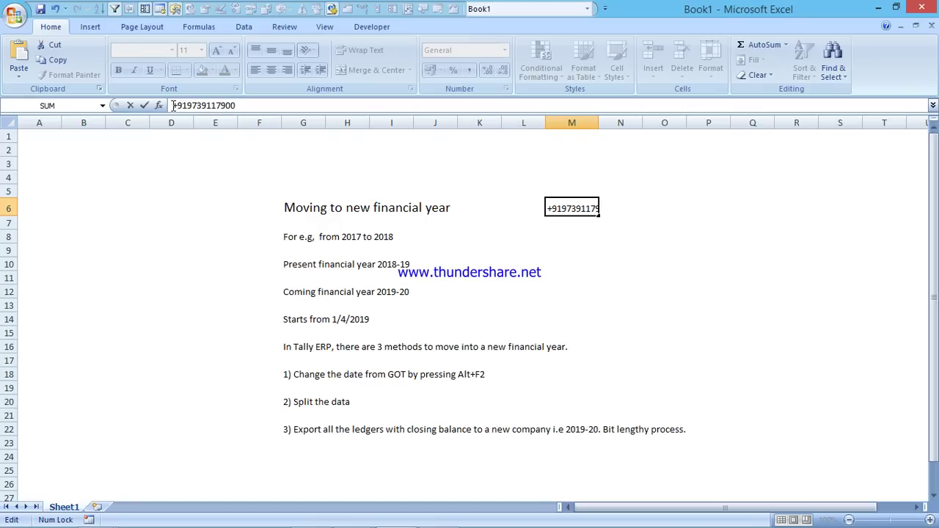
key(Return)
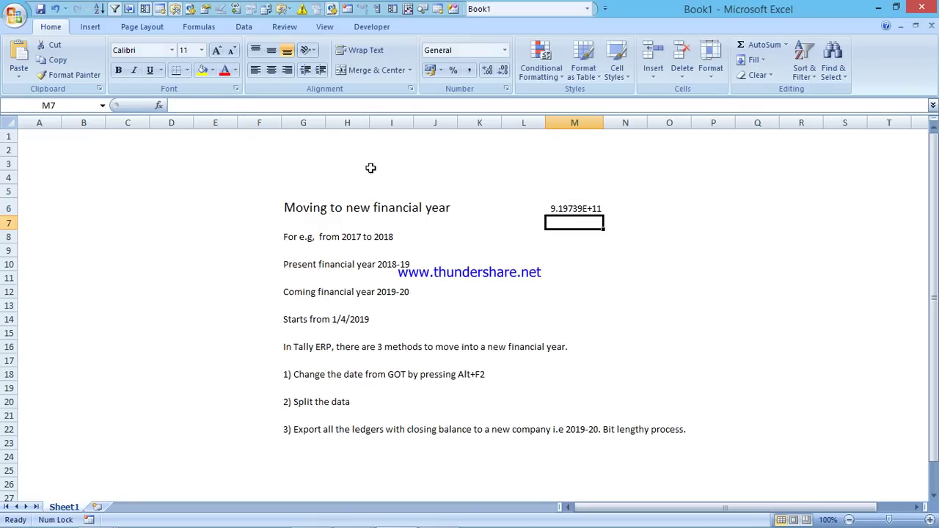
Replace M6's scientific-notation value with the plain phone number, without the country code
click(566, 210)
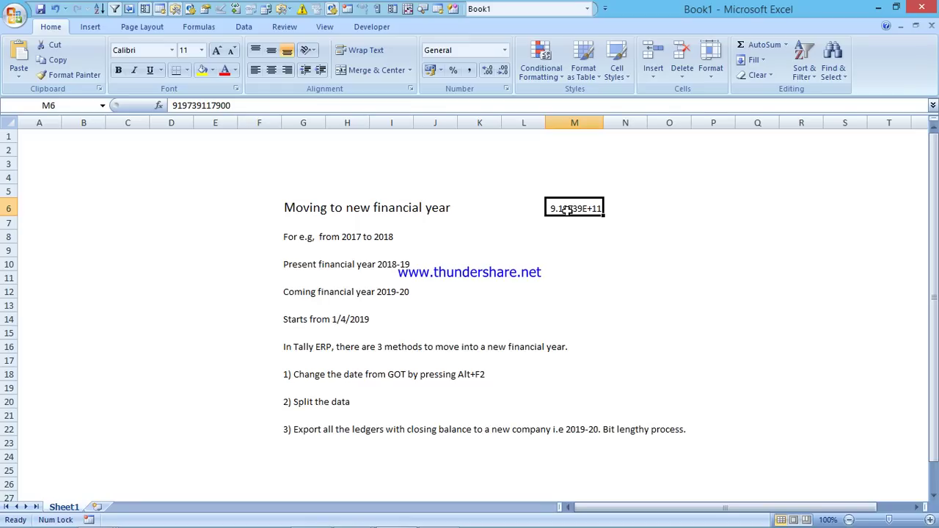
key(BackSpace)
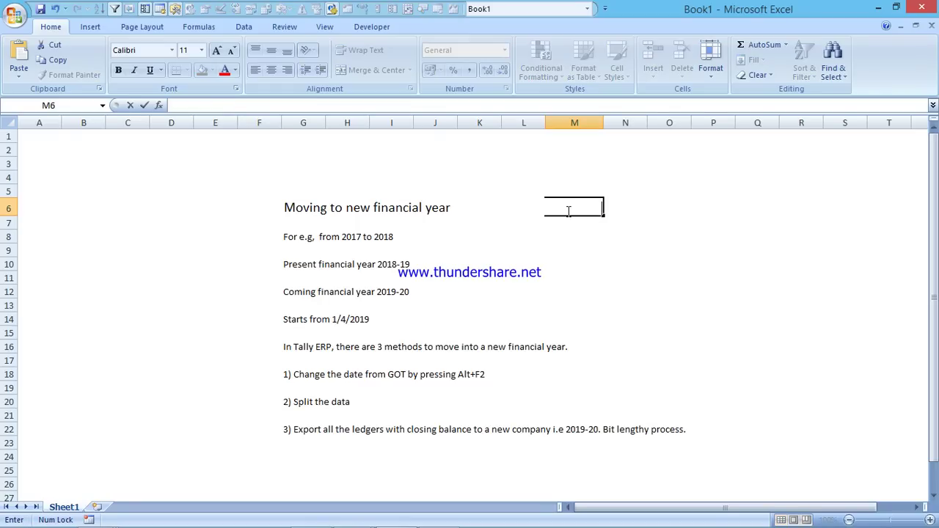
text(97)
key(BackSpace)
key(BackSpace)
key(Return)
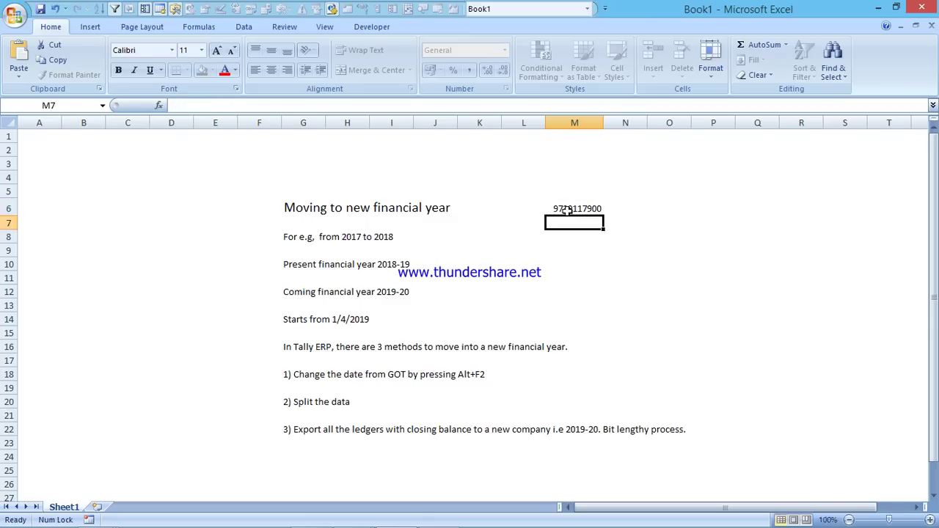
key(alt+Tab)
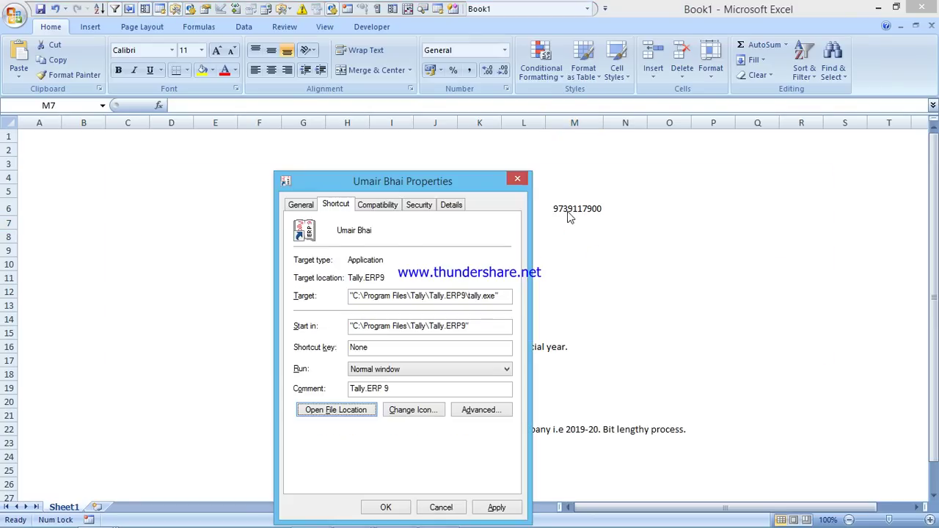
Bring Tally's Gateway of Tally back to the front by minimizing the Excel workbook
key(alt+Tab)
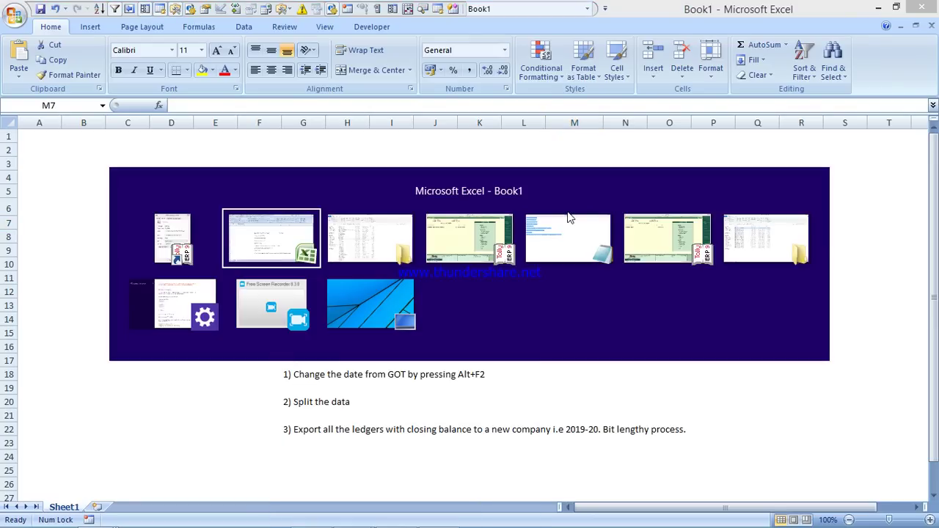
key(alt+Tab)
key(alt+Tab)
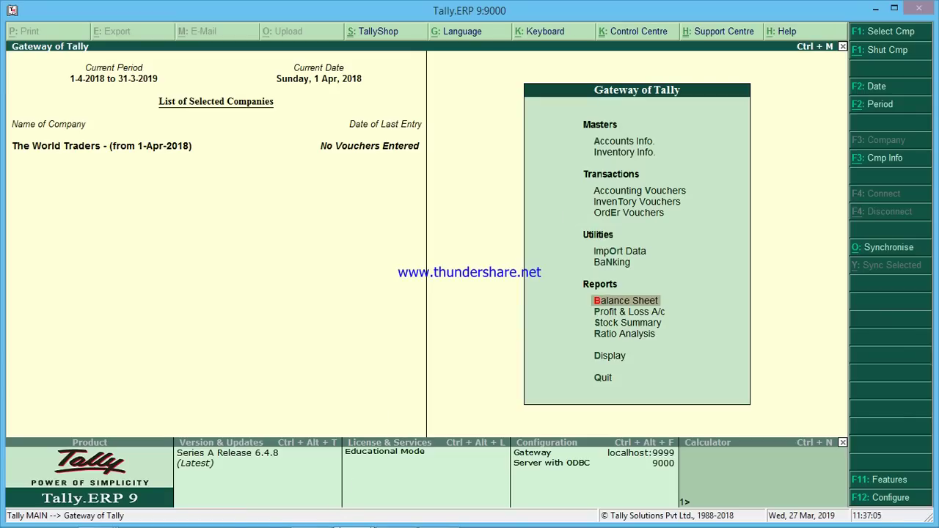
mouse_move(365, 517)
click(396, 516)
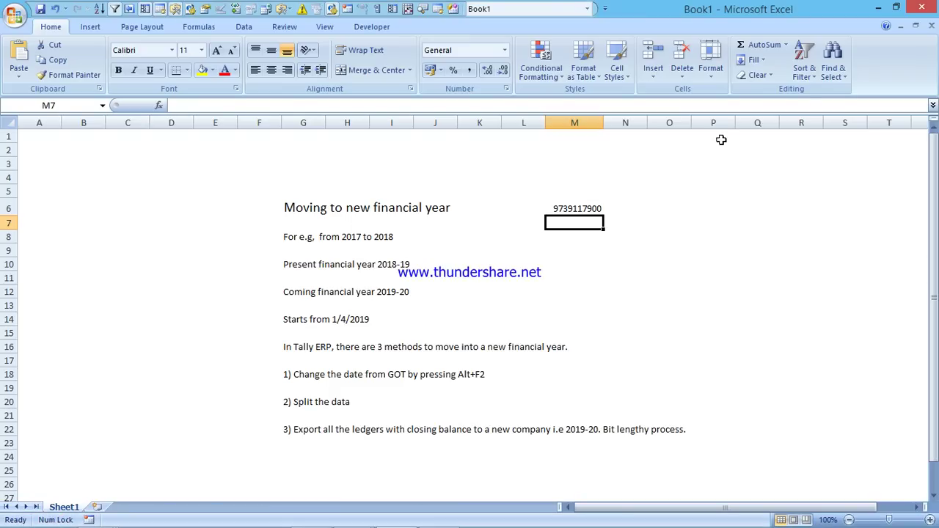
click(878, 9)
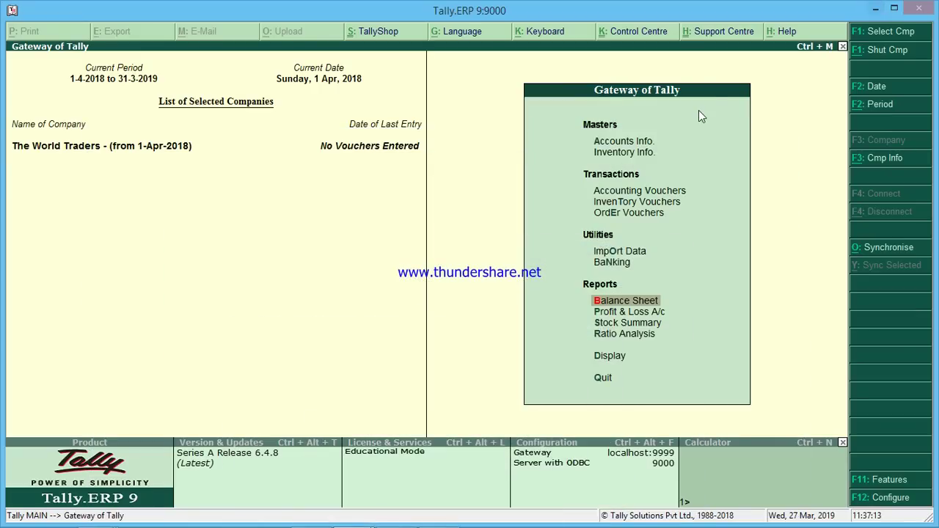